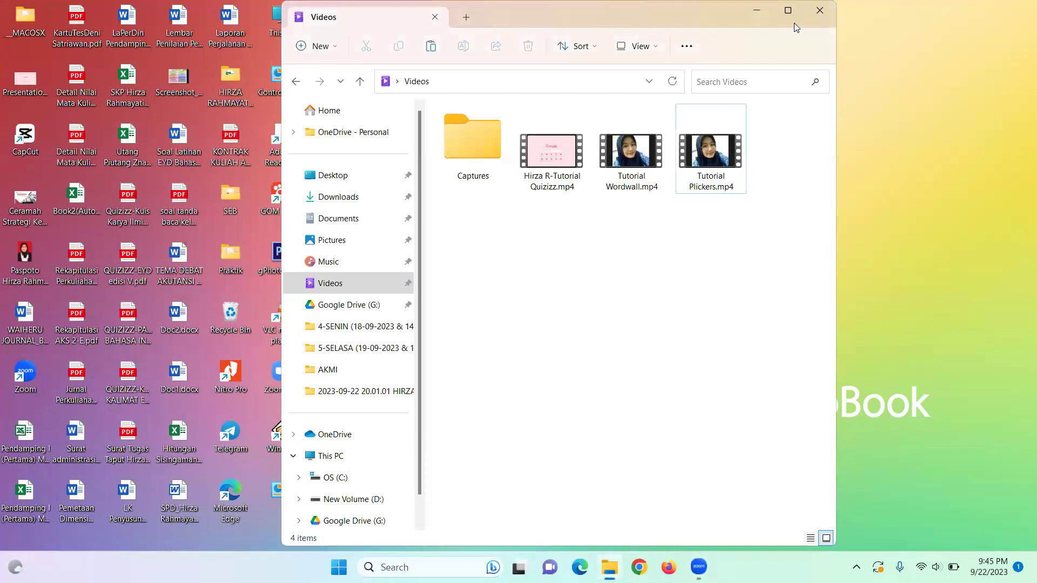
Minimize the Videos folder, open Chrome with the fourth user profile and go to quizizz.com/join.
left_click(760, 7)
double_click(538, 319)
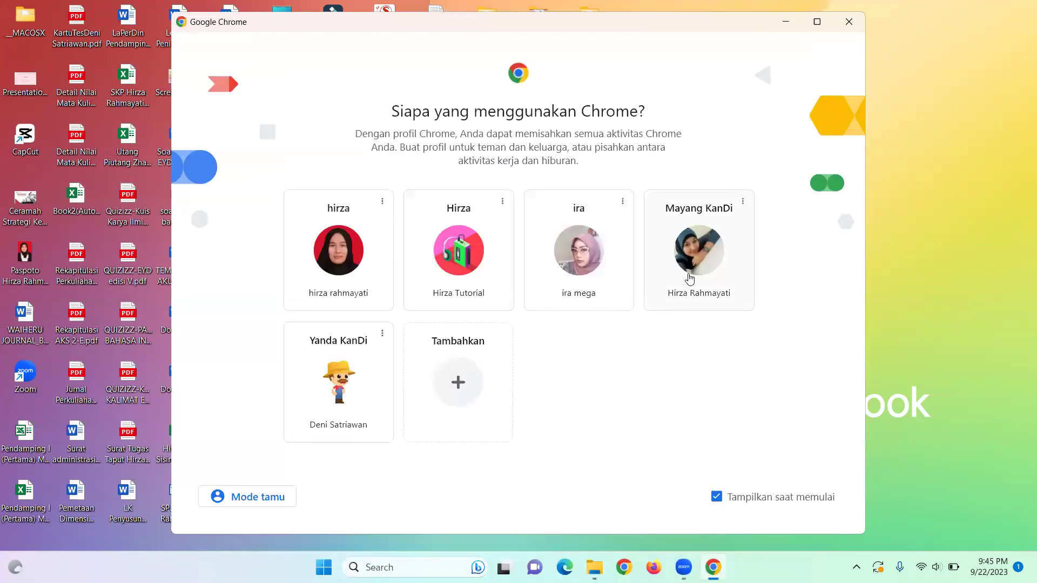
left_click(669, 301)
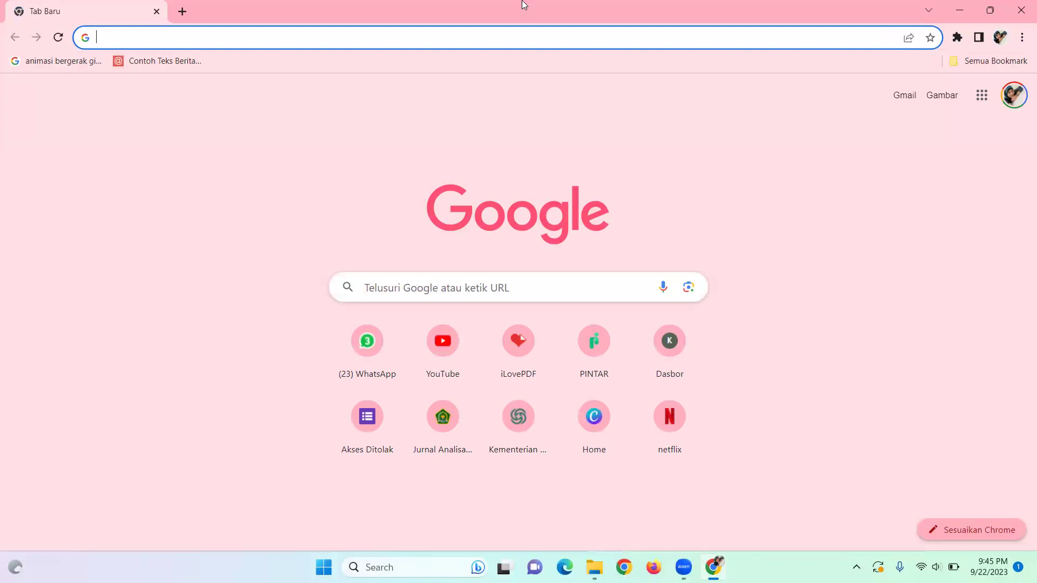
type("quizi")
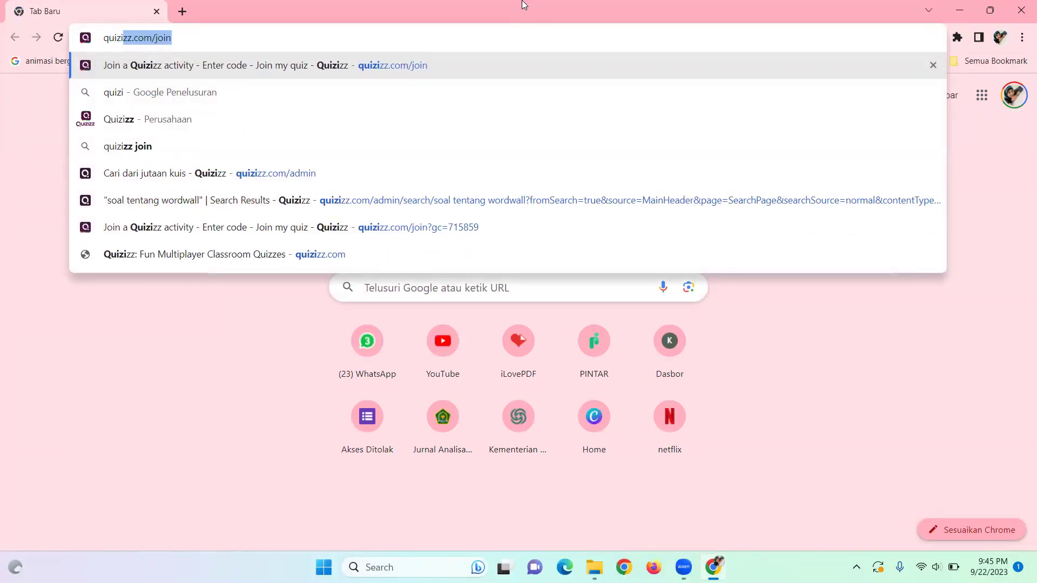
key("Return")
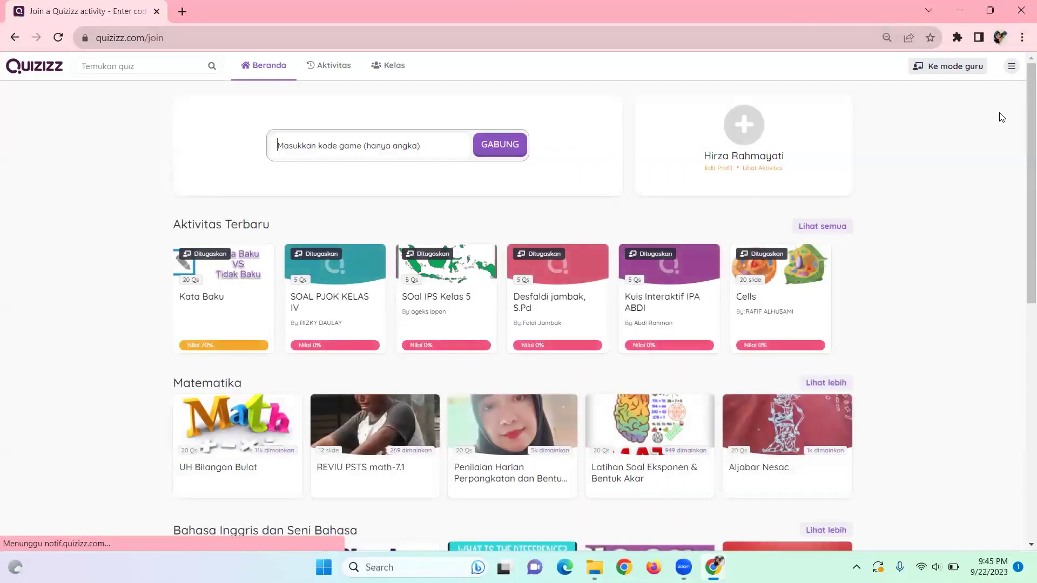
Switch the Quizizz account from student view to teacher mode.
left_click(1012, 70)
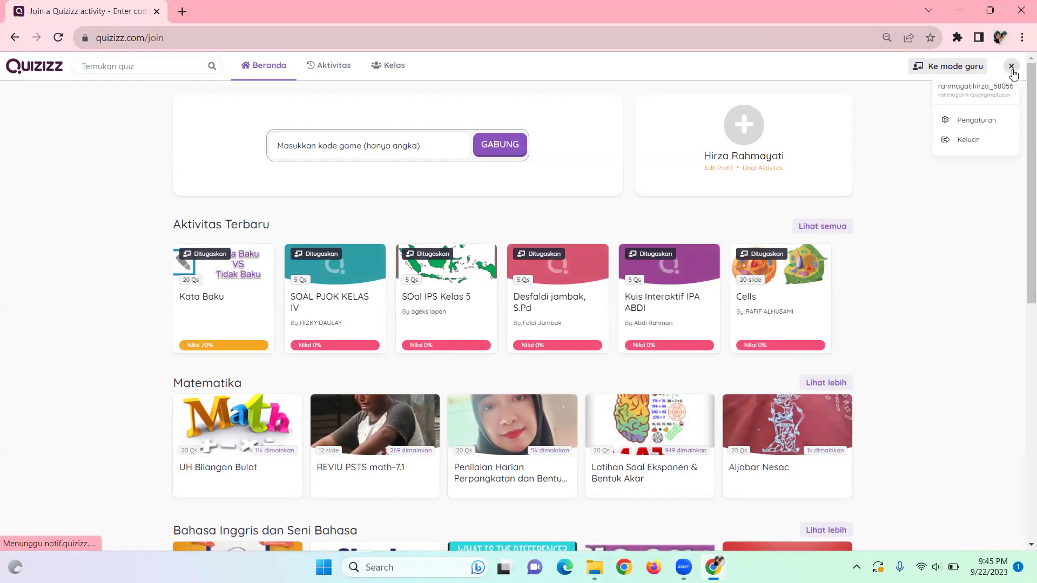
left_click(907, 120)
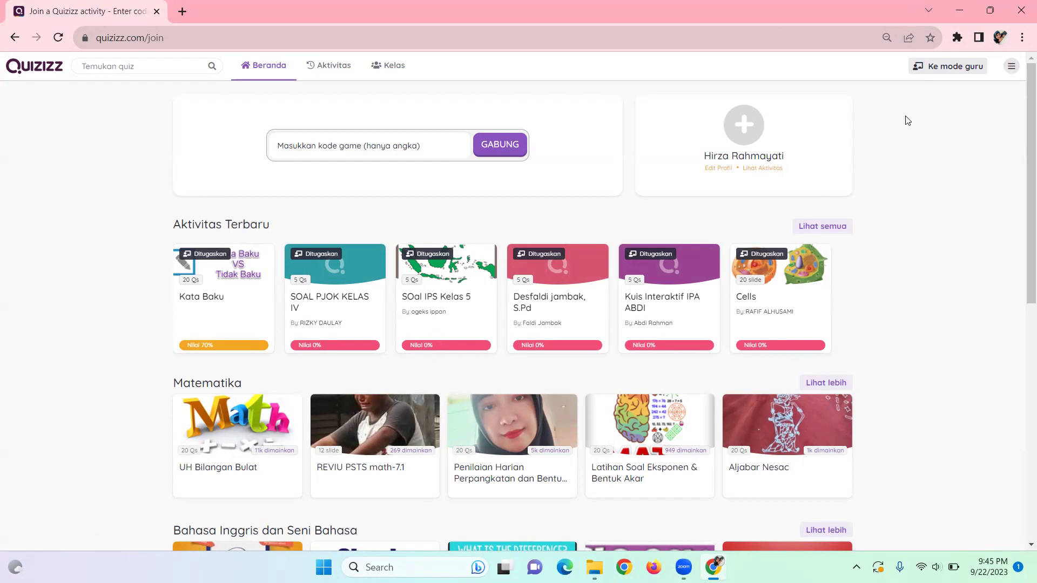
left_click(937, 73)
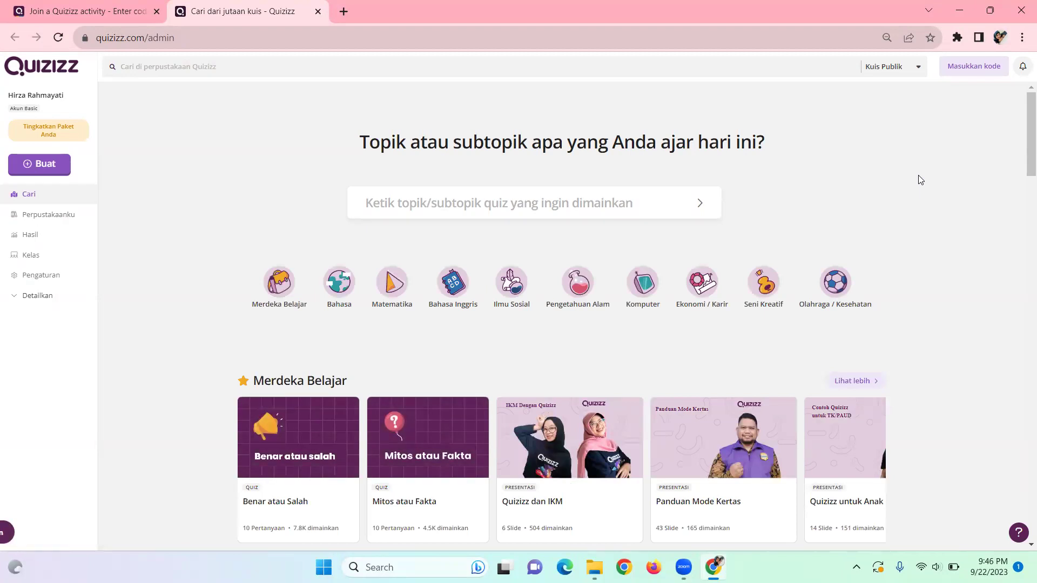
Create a new quiz from scratch and add a multiple-choice (Pilihan ganda) question.
left_click_drag(1028, 151, 1022, 365)
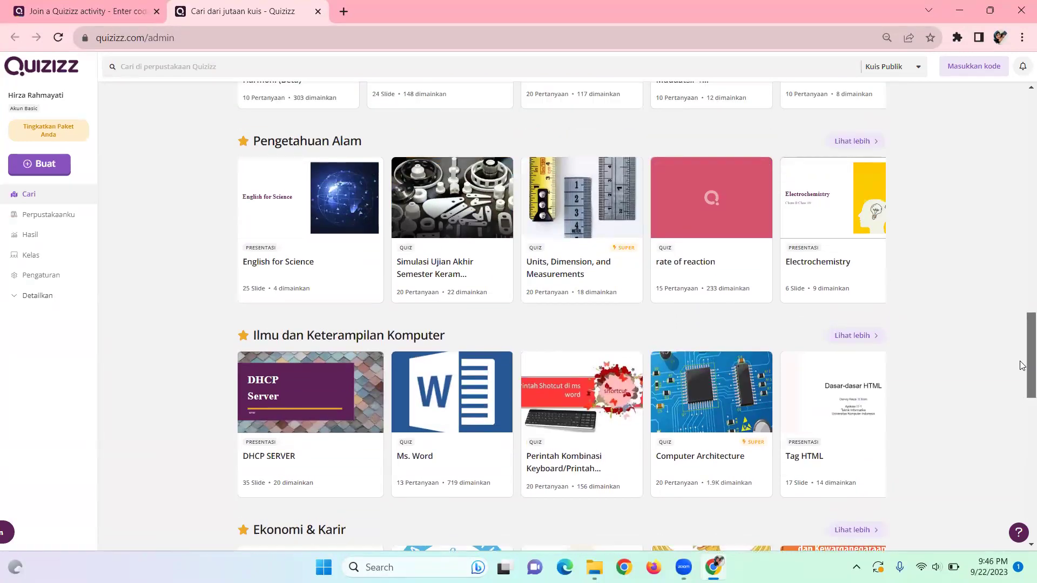
left_click_drag(1022, 365, 1022, 366)
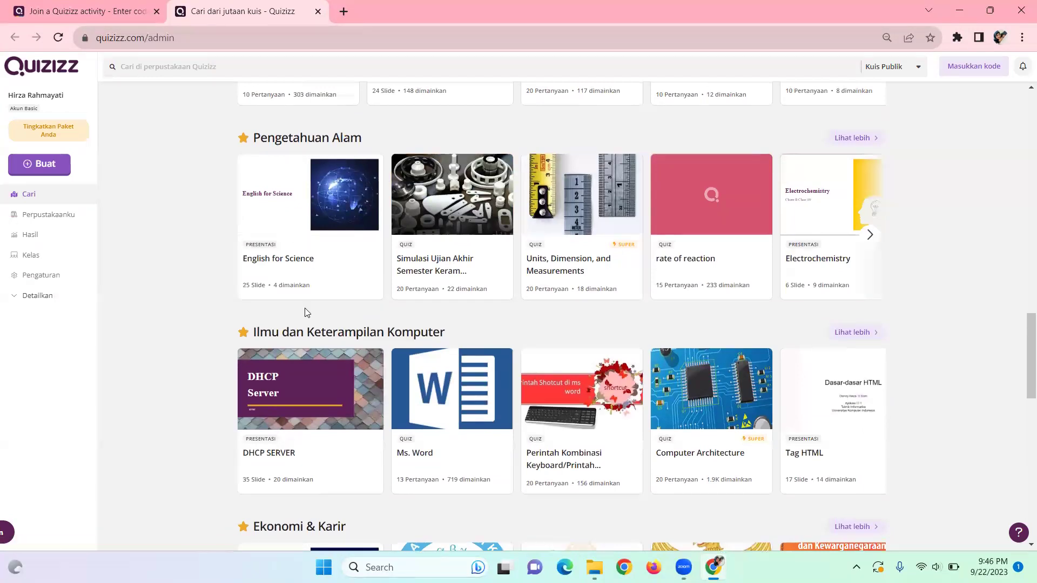
left_click_drag(1022, 366, 1023, 122)
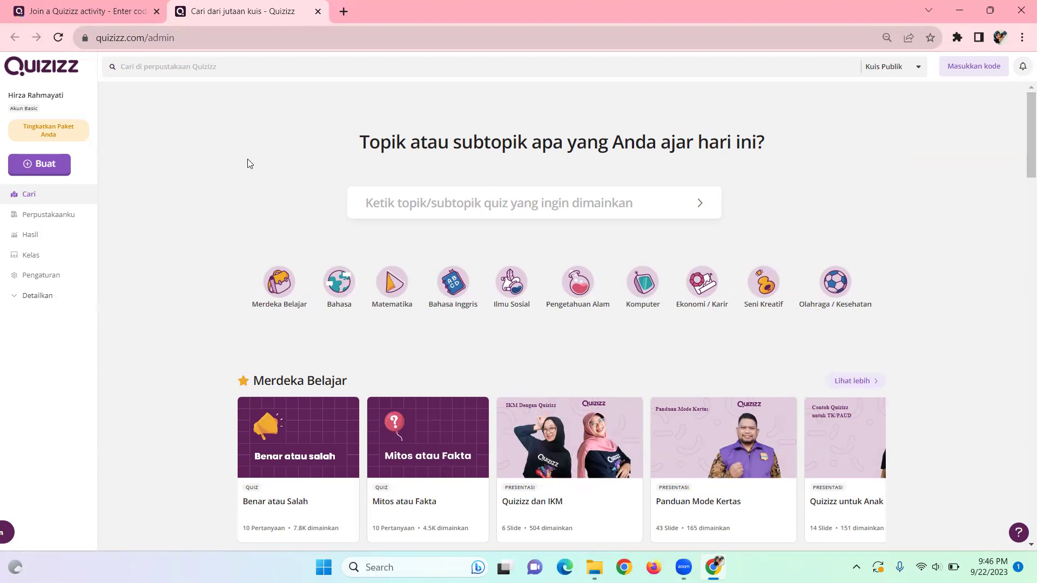
left_click(59, 170)
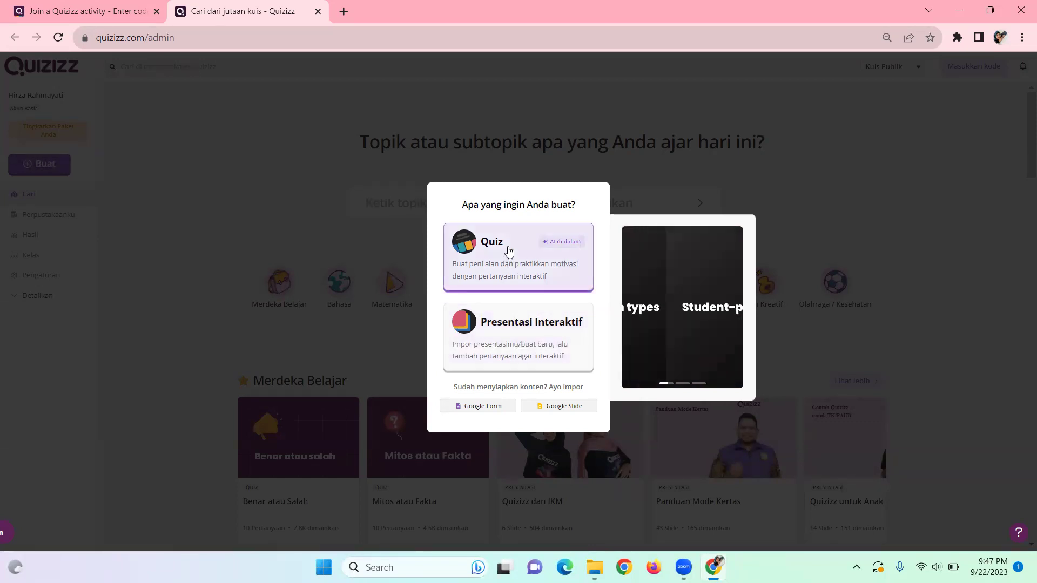
left_click(508, 250)
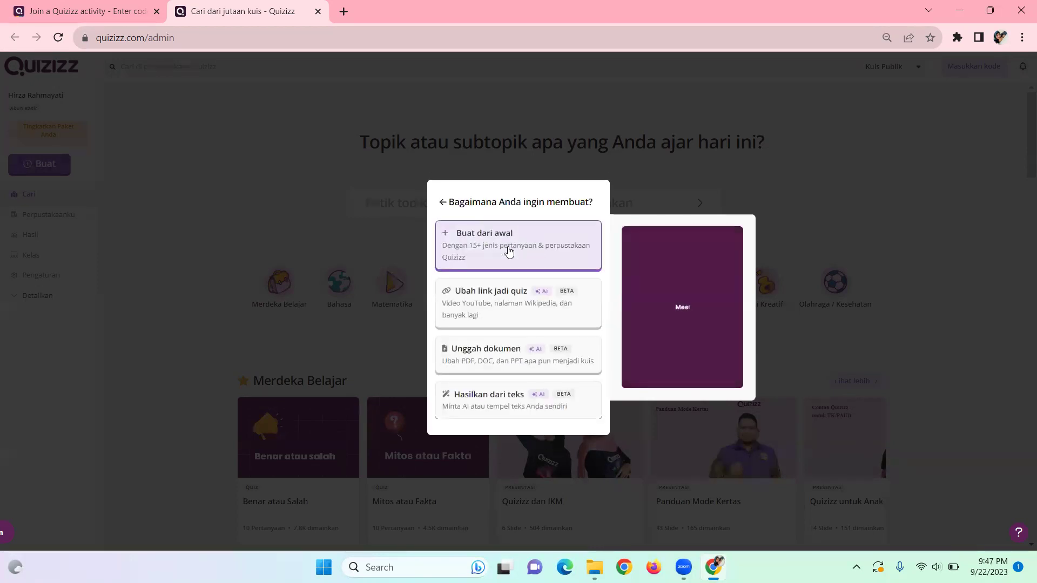
left_click(509, 250)
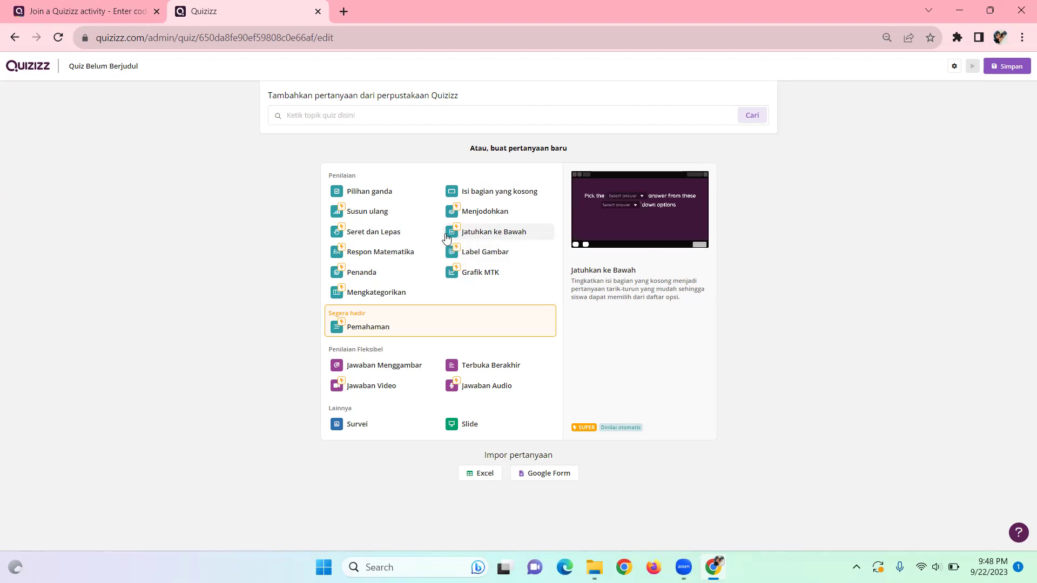
left_click(352, 193)
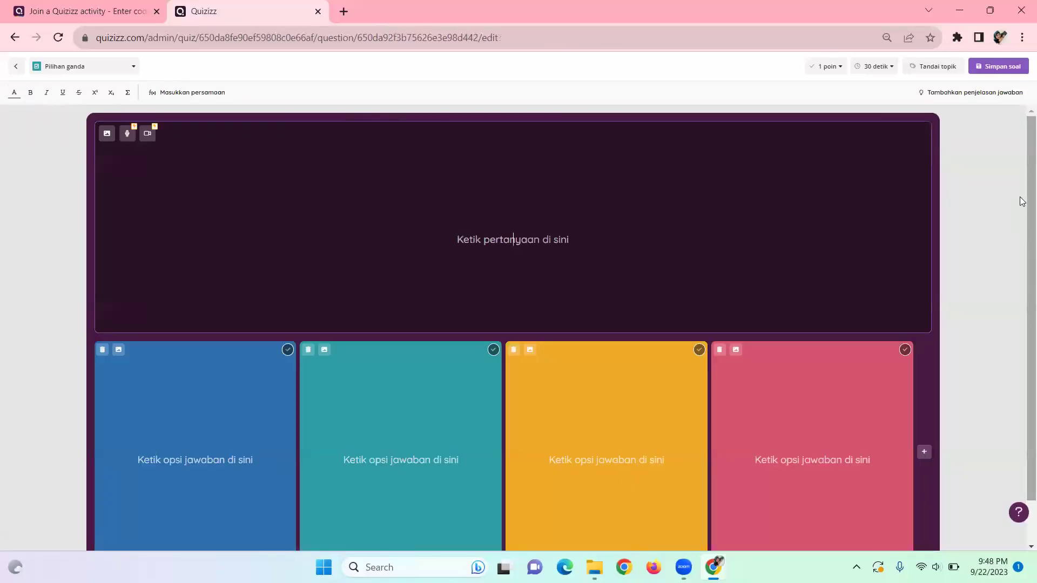
Enter "Presiden ke-2 RI adalah...." as the question text.
scroll(1022, 201, "down", 1)
scroll(1022, 194, "up", 1)
left_click(456, 252)
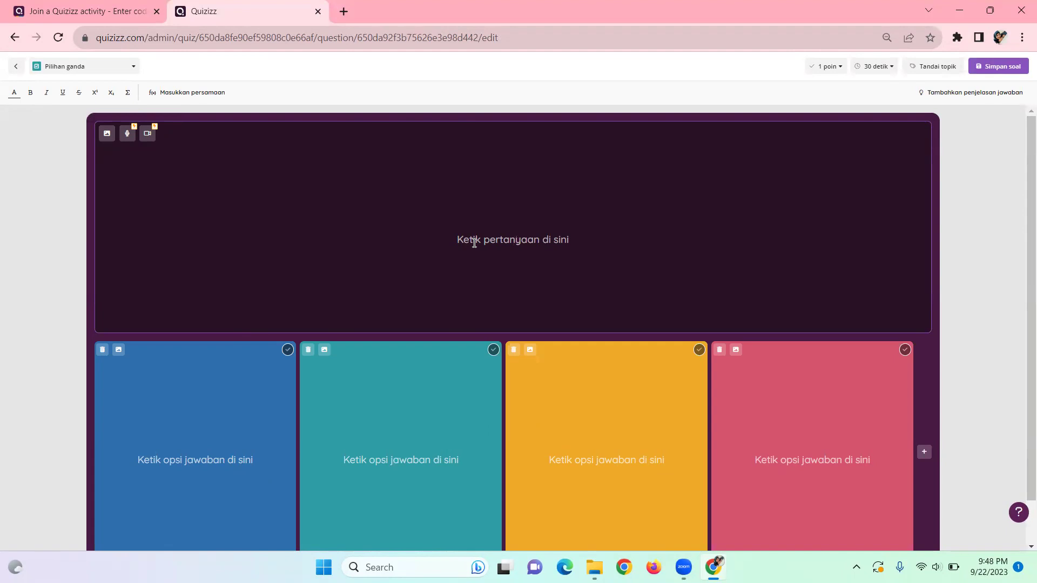
type("P")
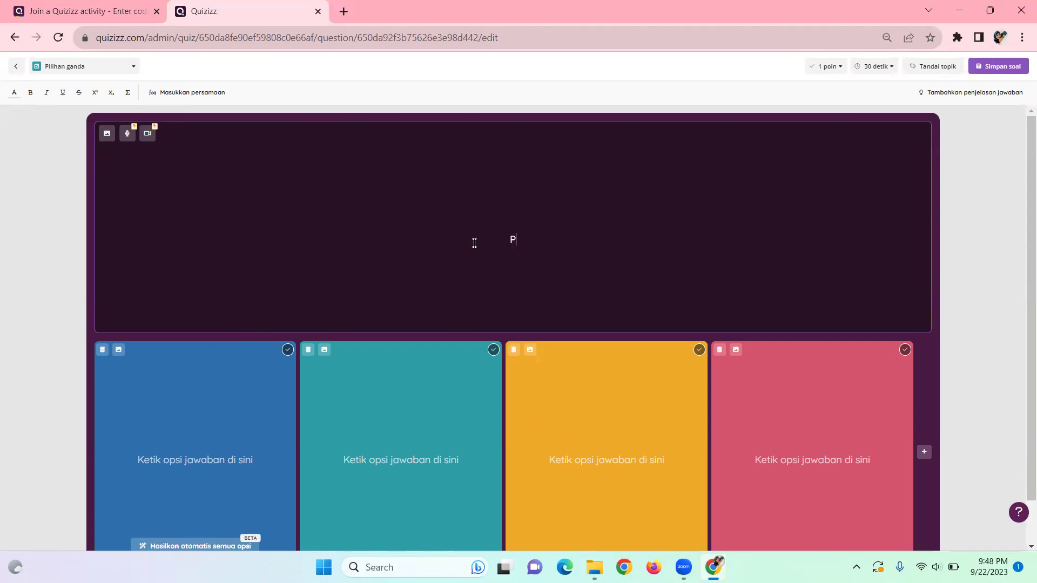
type("residen ke-2 RI a")
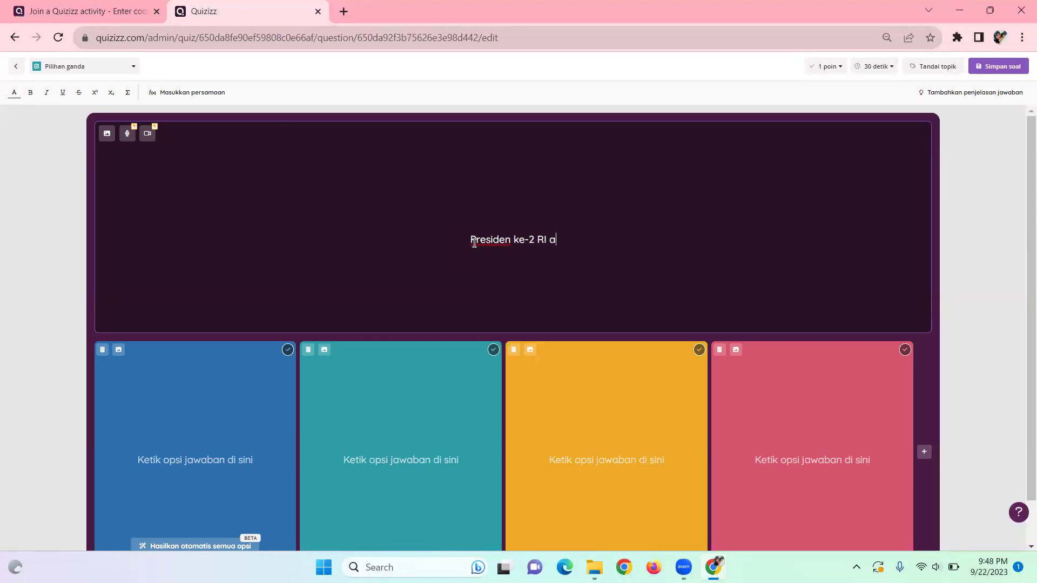
type("dalah....")
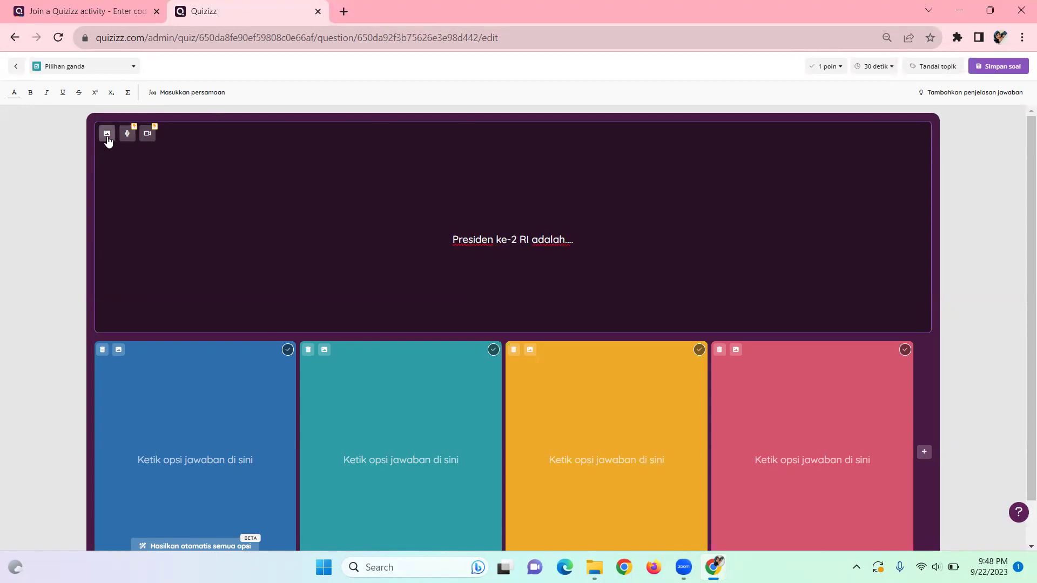
Enter "Soekarno" as the first answer option and "Soeharto" as the second.
left_click(156, 380)
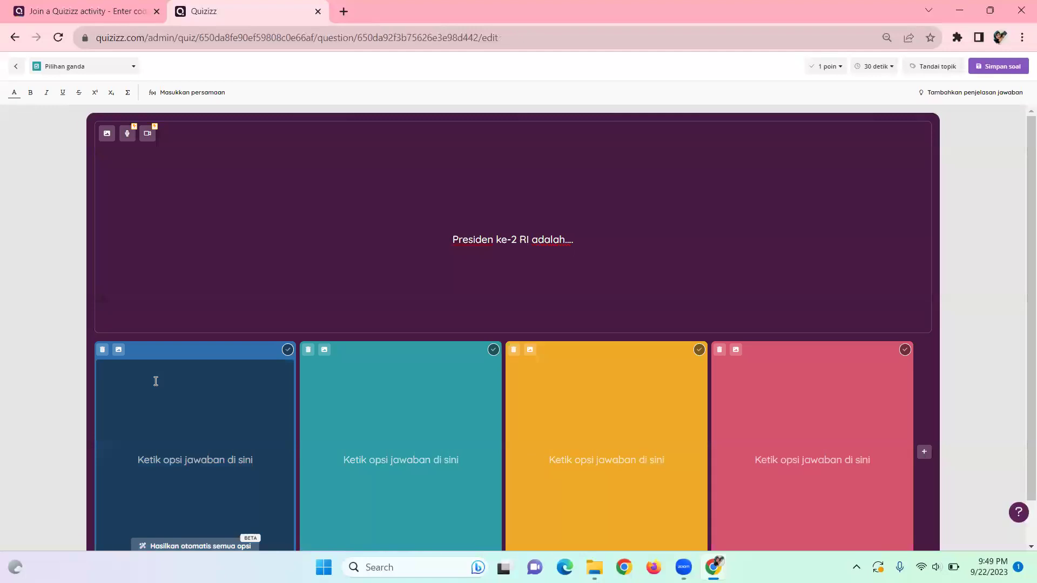
type("Soekarno")
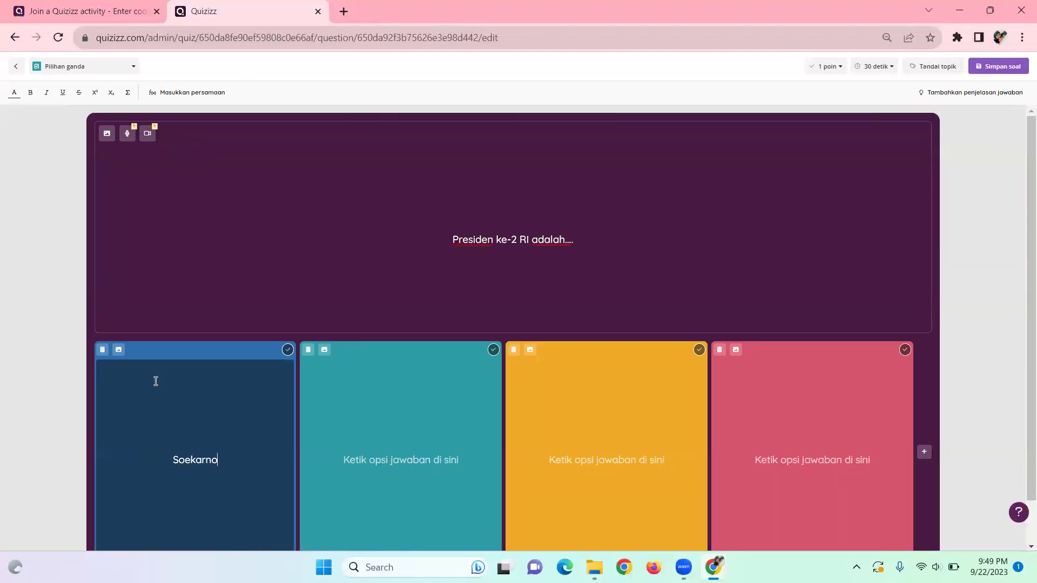
left_click(418, 448)
type("Seharto")
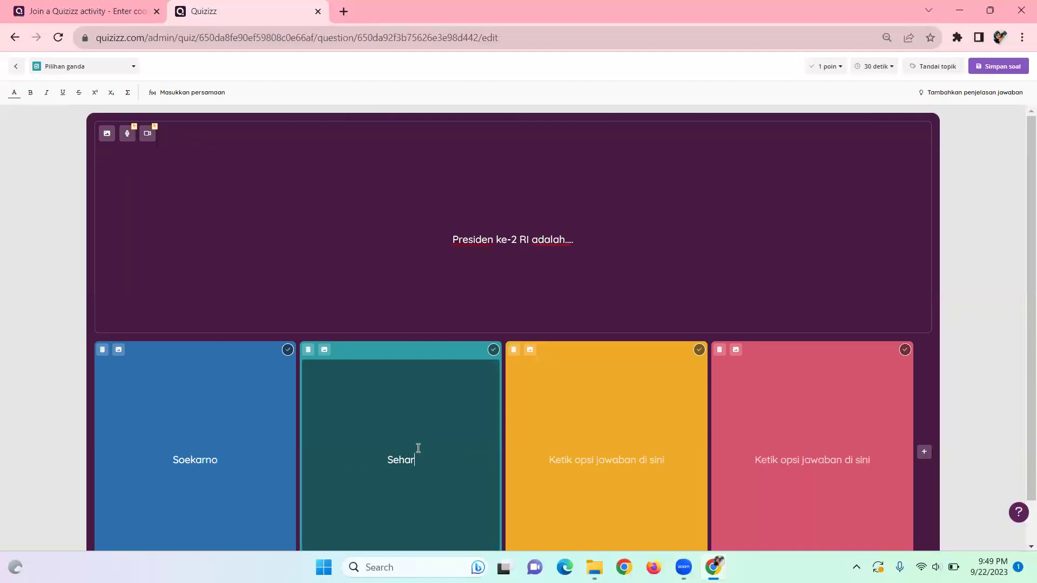
key("Left")
key("Left")
key("Left")
type("o")
Enter "Habibie" as the third answer option and "Megawati" as the fourth.
left_click(557, 455)
type("Habibie")
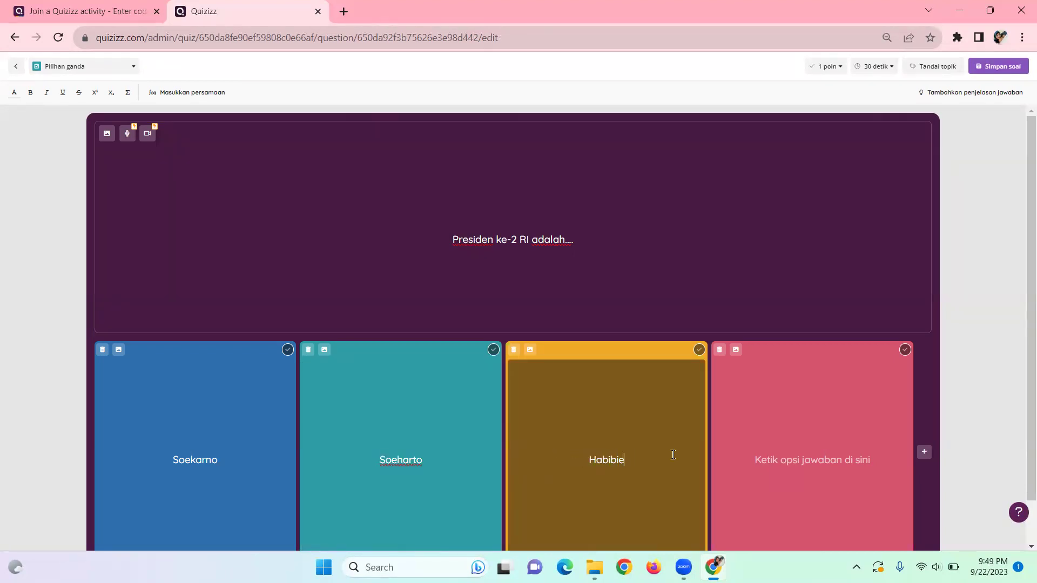
left_click(731, 454)
type("M")
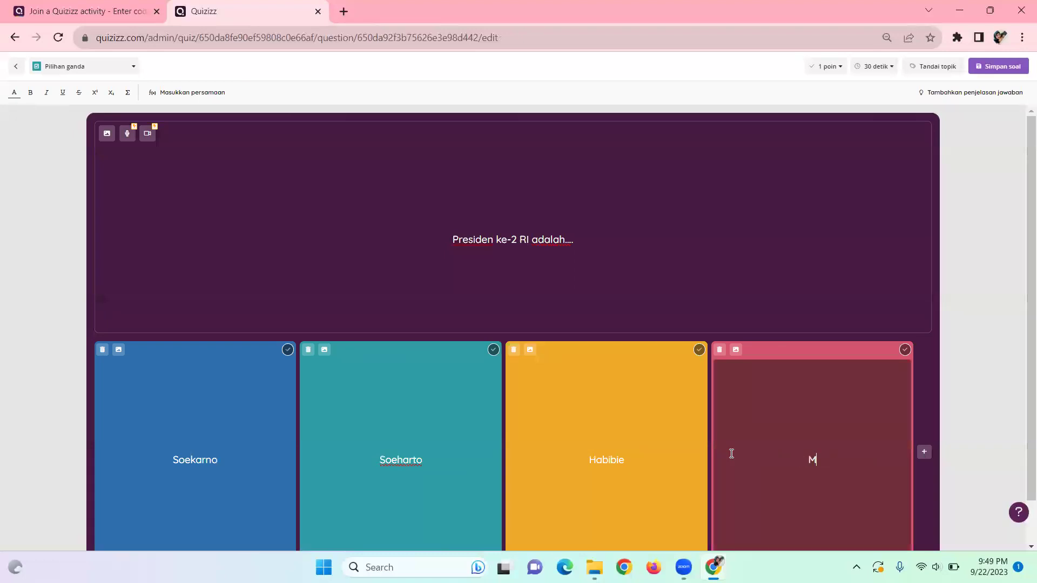
type("egawati")
Add a portrait to the Soekarno answer option, using the first image found by searching for "soekarno".
left_click(118, 351)
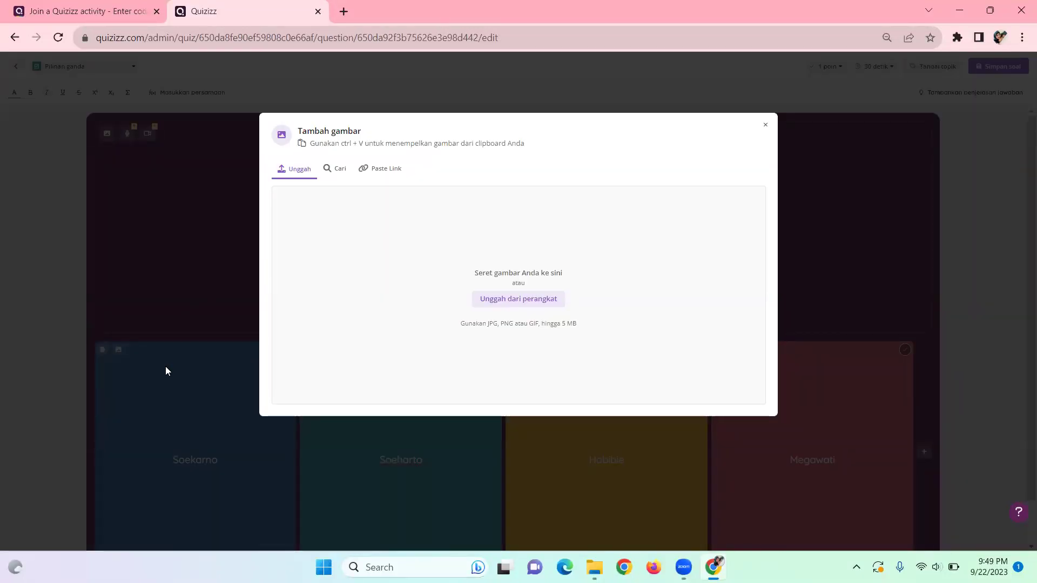
left_click(765, 125)
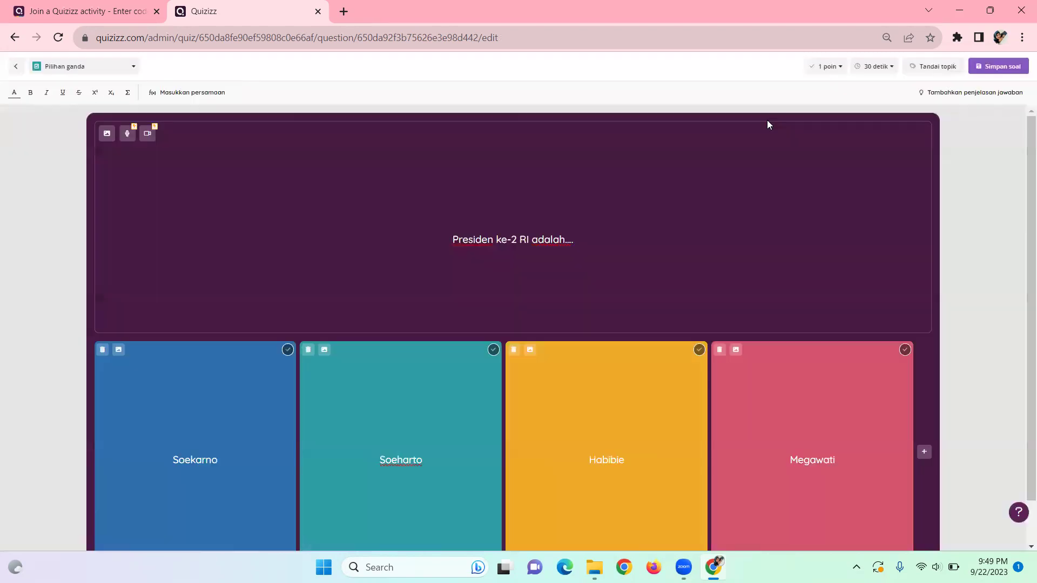
left_click(119, 351)
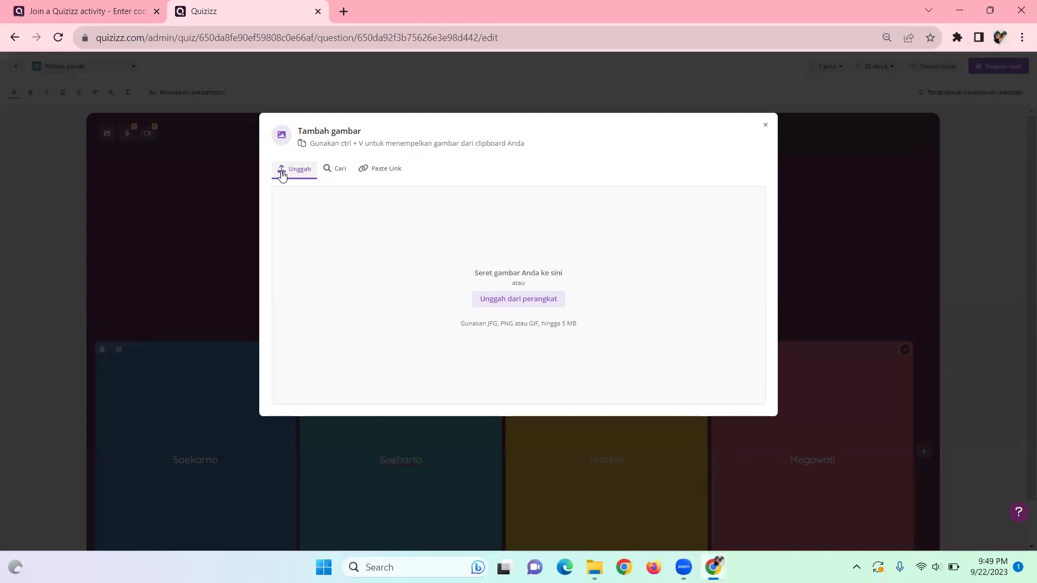
left_click(328, 179)
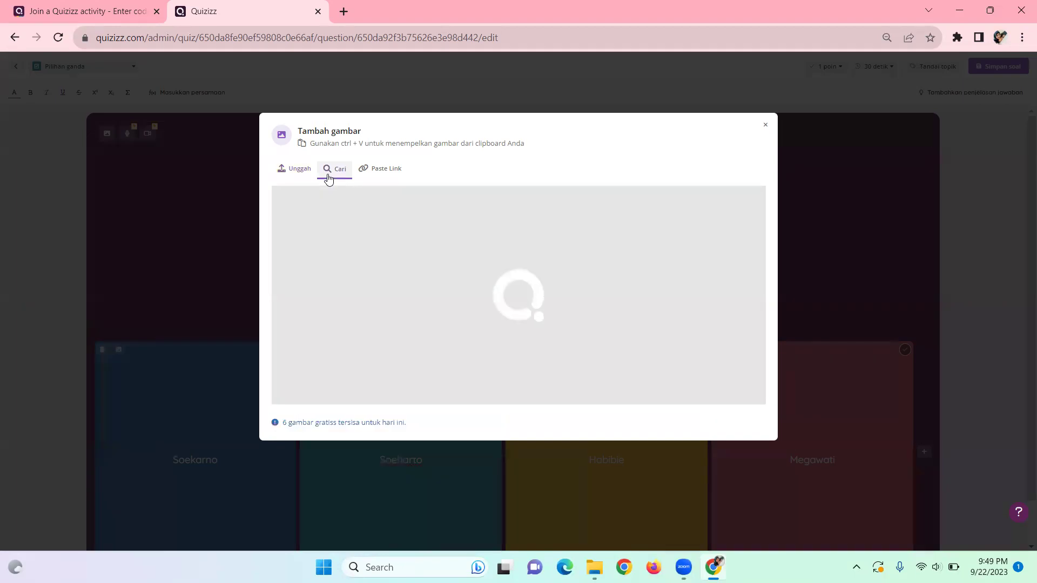
left_click(363, 196)
type("soekarno")
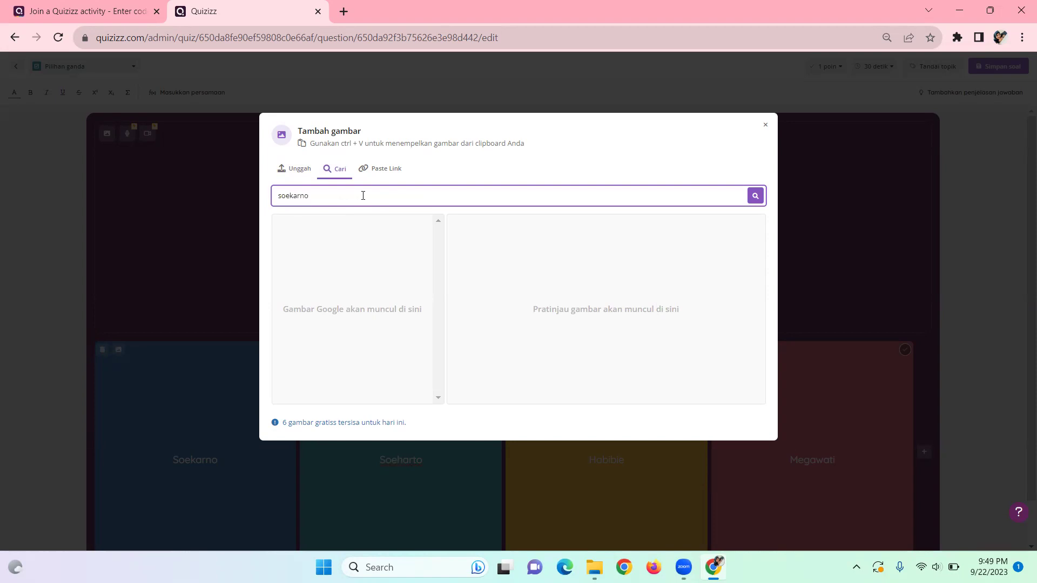
left_click(754, 196)
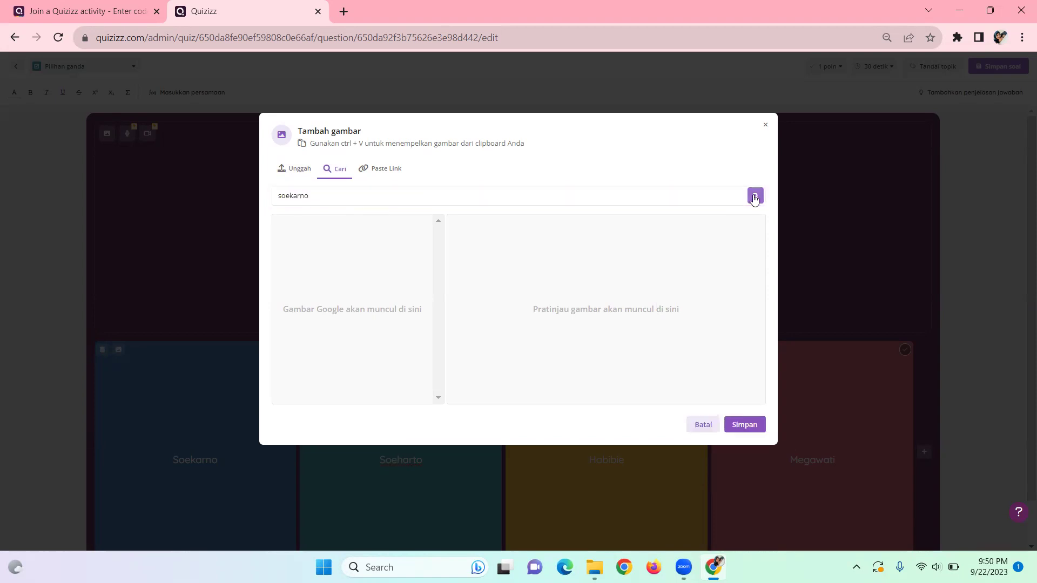
left_click(297, 245)
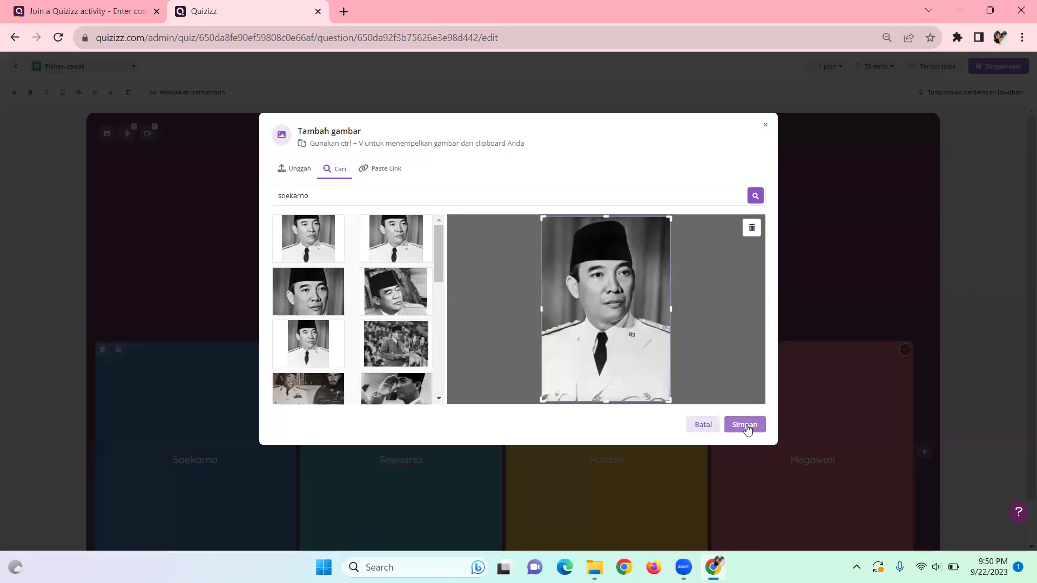
left_click(747, 426)
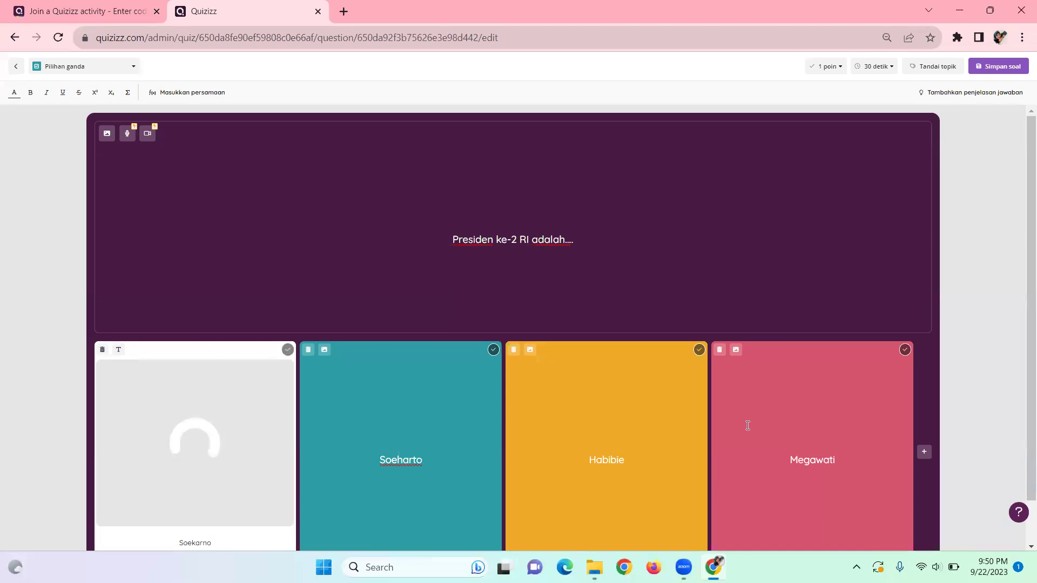
Add a portrait to the Soeharto answer option, using the formal portrait in the second row of image results for "Soeharto".
left_click(324, 350)
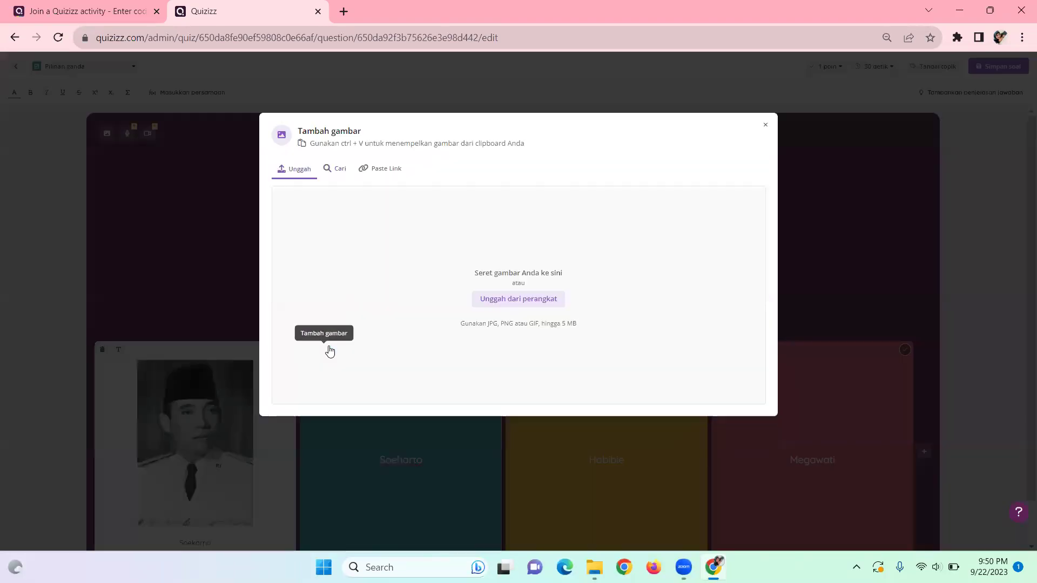
left_click(334, 170)
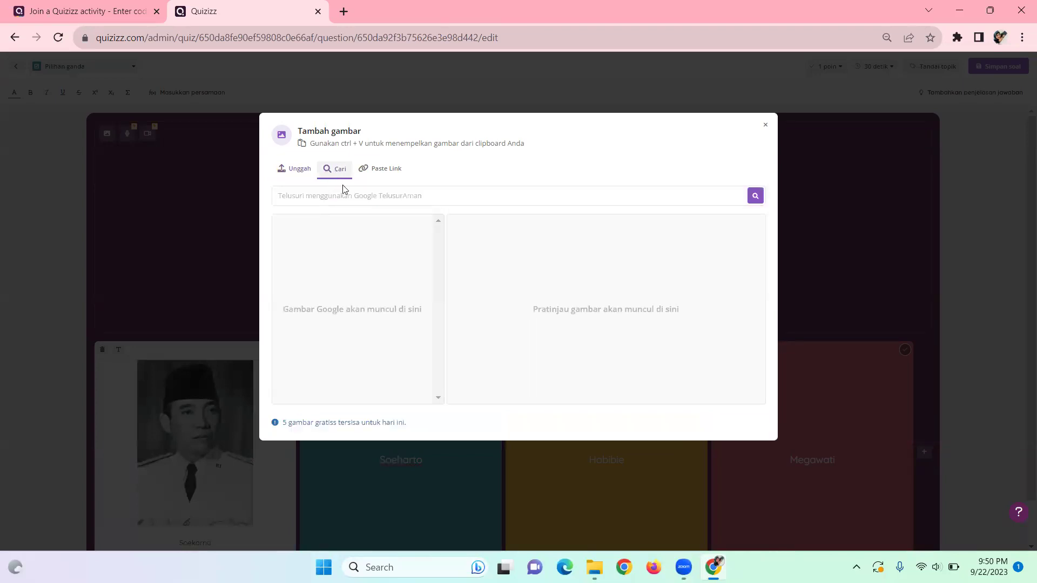
left_click(347, 193)
type("soeh")
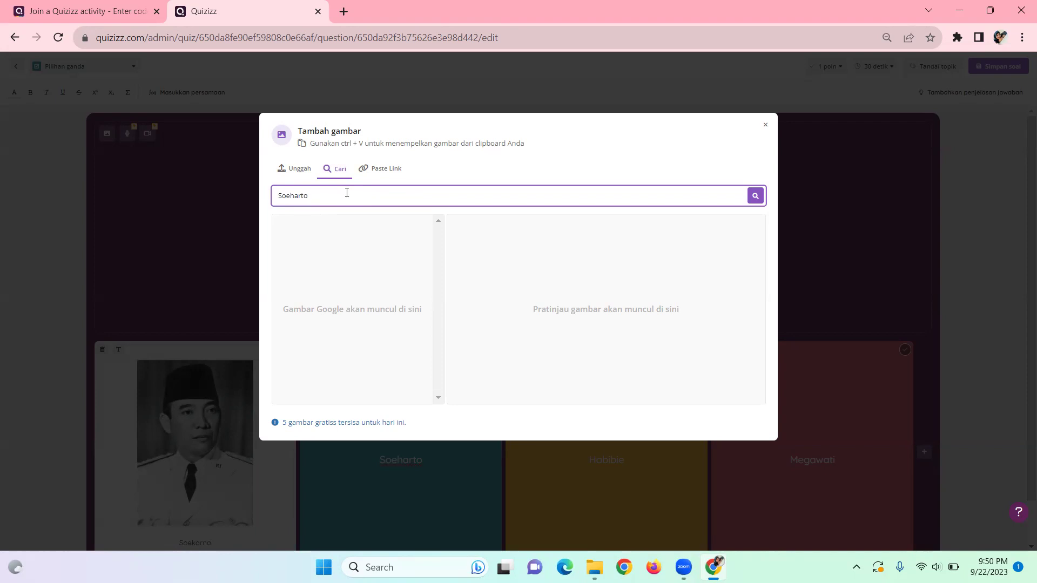
left_click(754, 197)
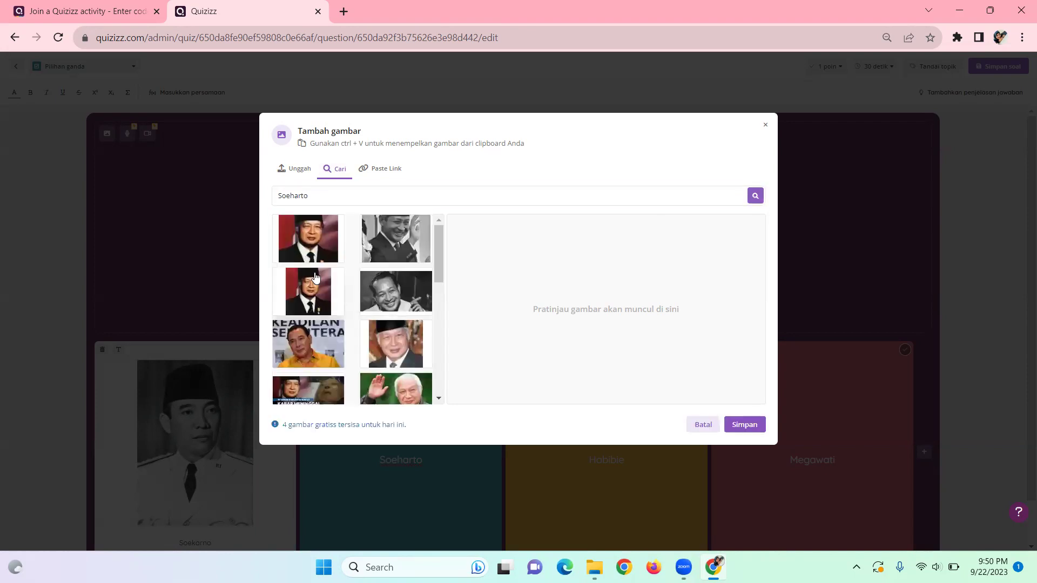
left_click(316, 277)
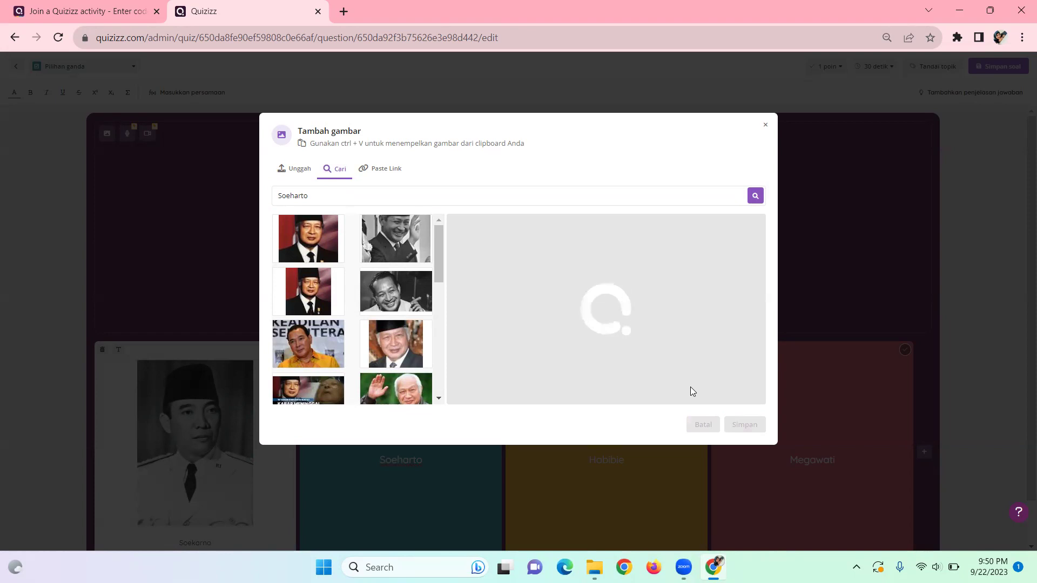
left_click(740, 426)
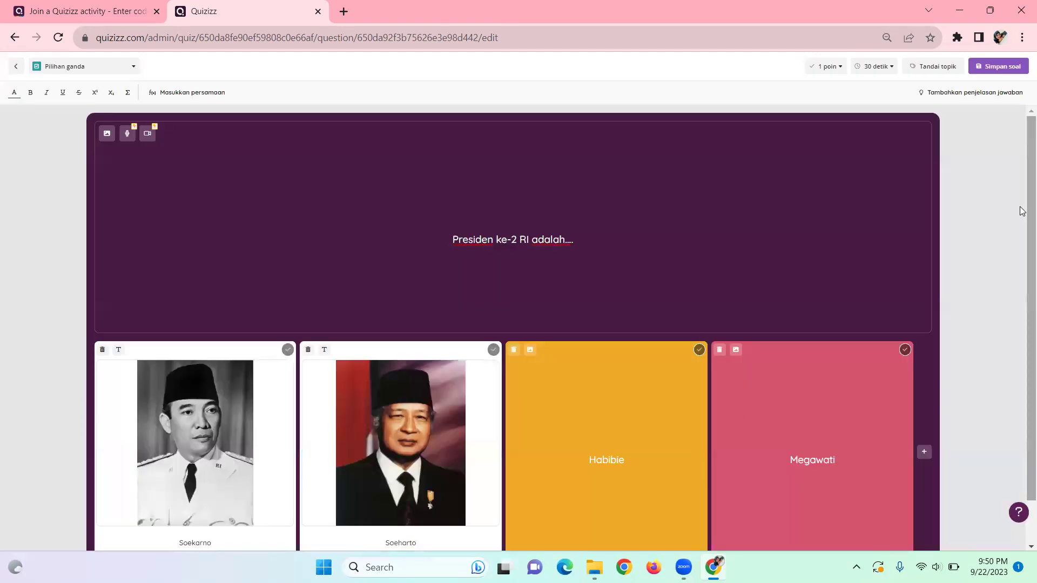
Add a portrait to the Habibie answer option, using the first image found by searching for "Habibie".
scroll(1021, 209, "down", 2)
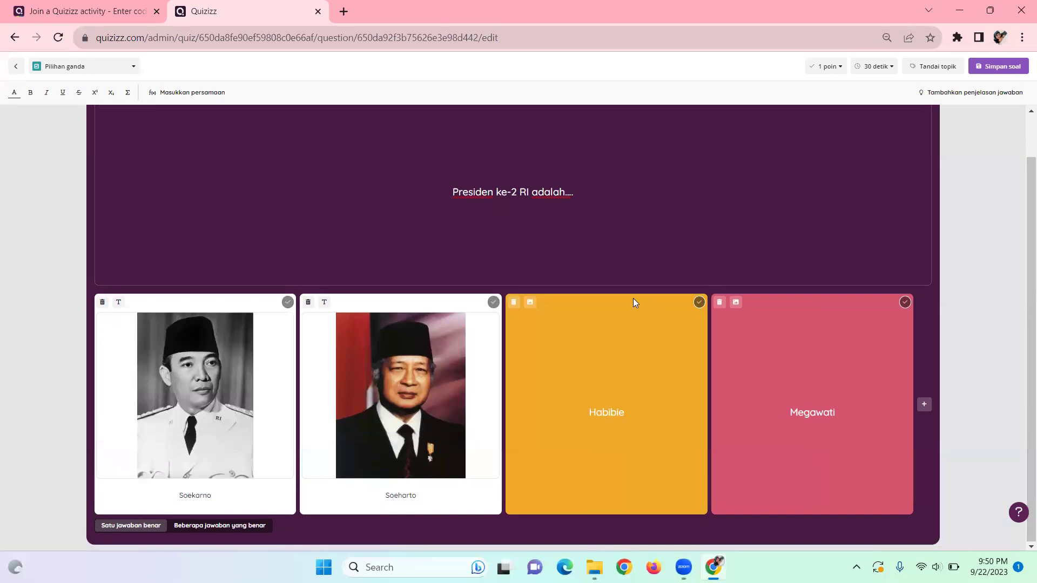
left_click(529, 303)
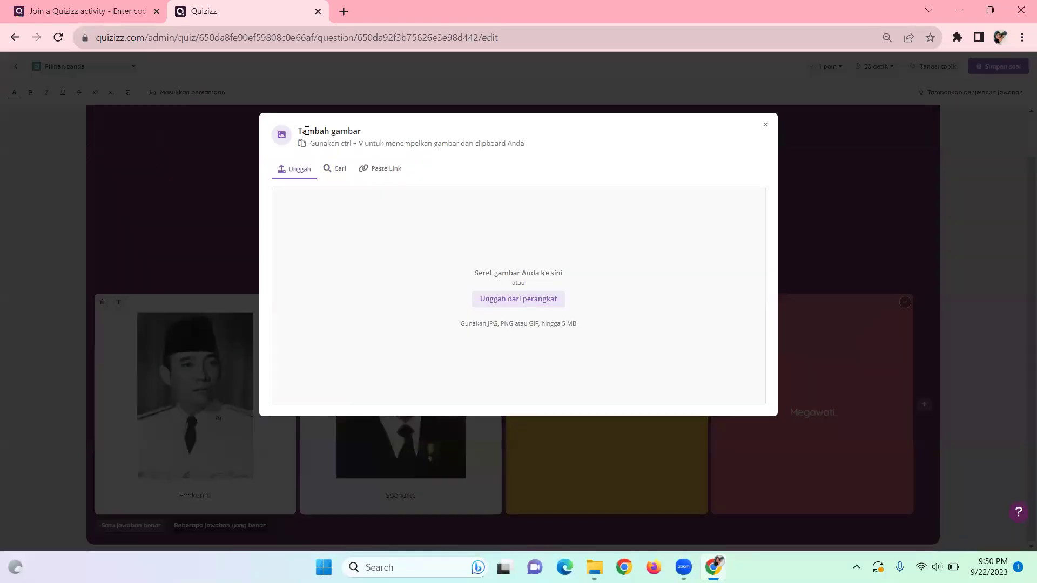
left_click(340, 169)
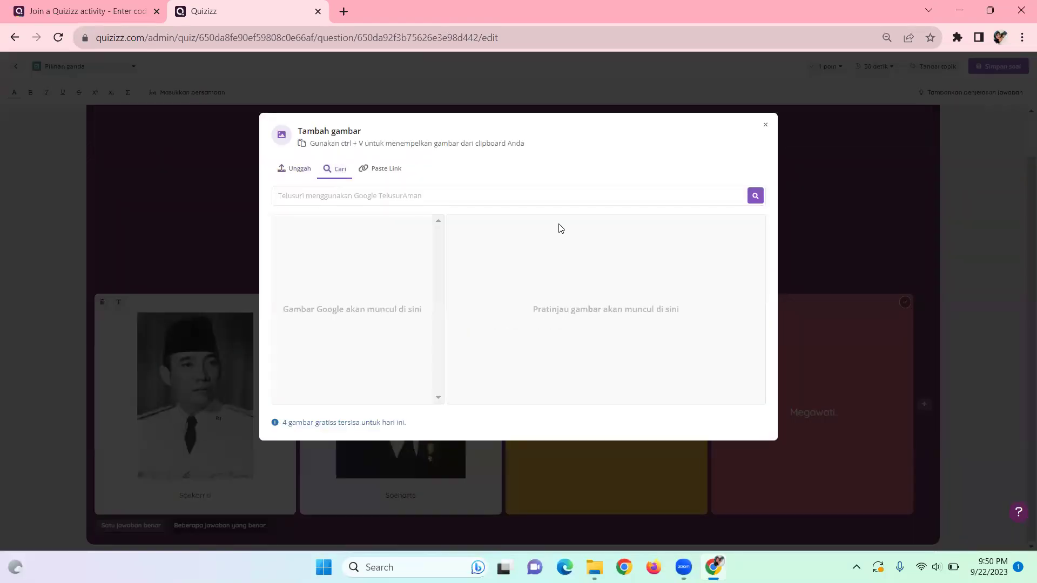
left_click(547, 197)
type("Habibie")
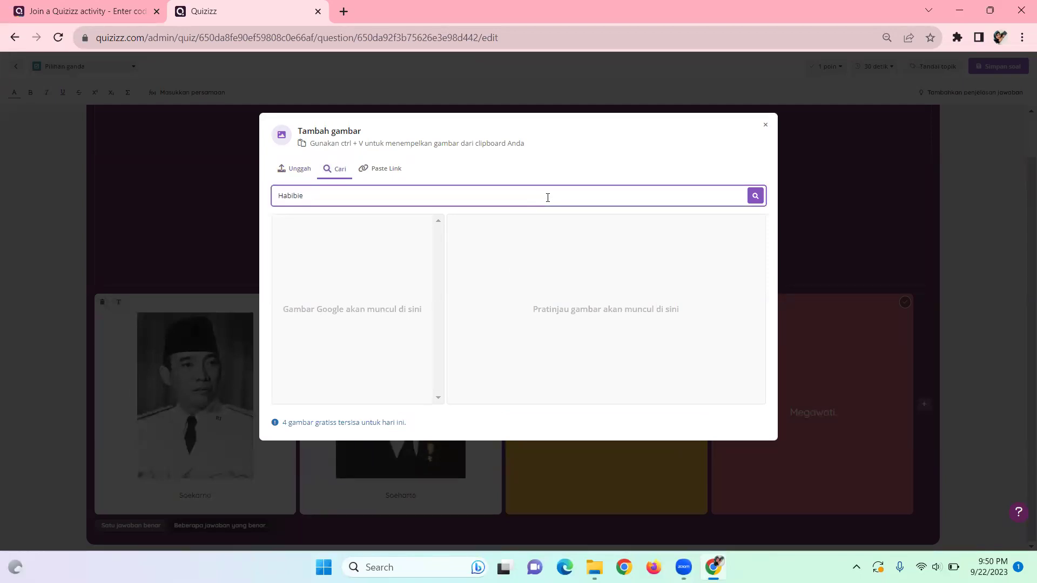
key("Return")
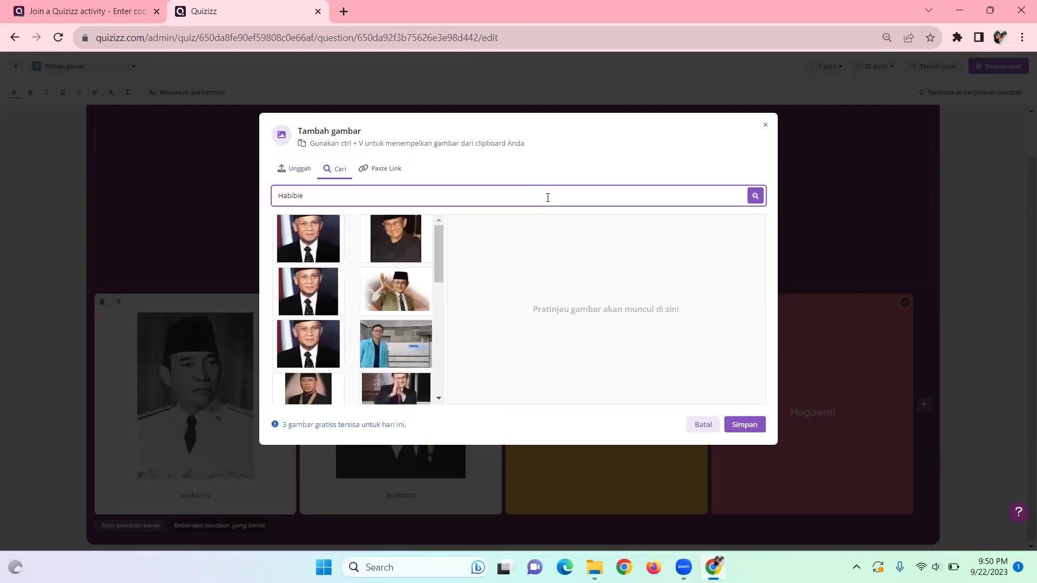
left_click(326, 252)
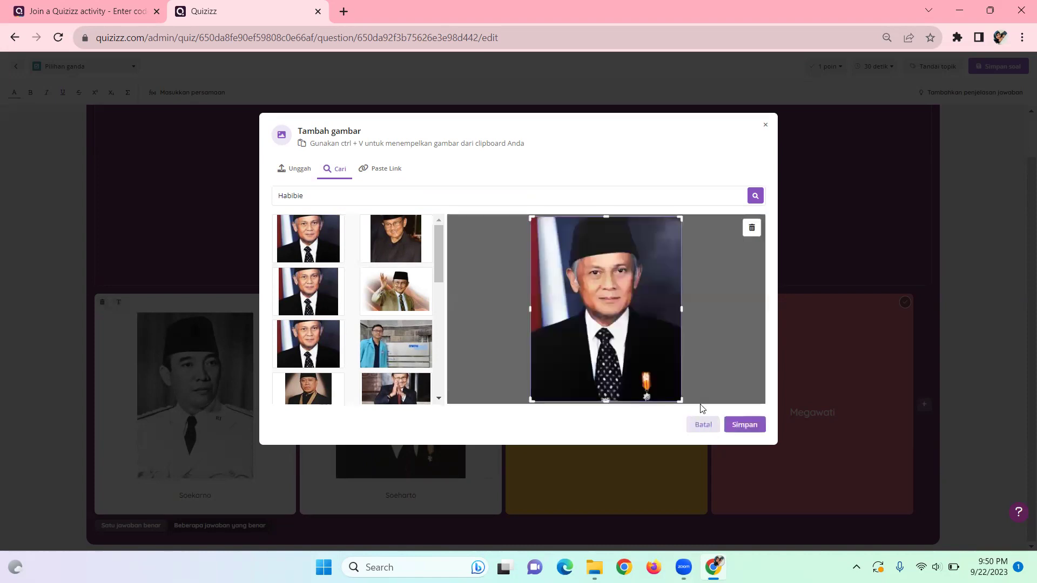
left_click(744, 426)
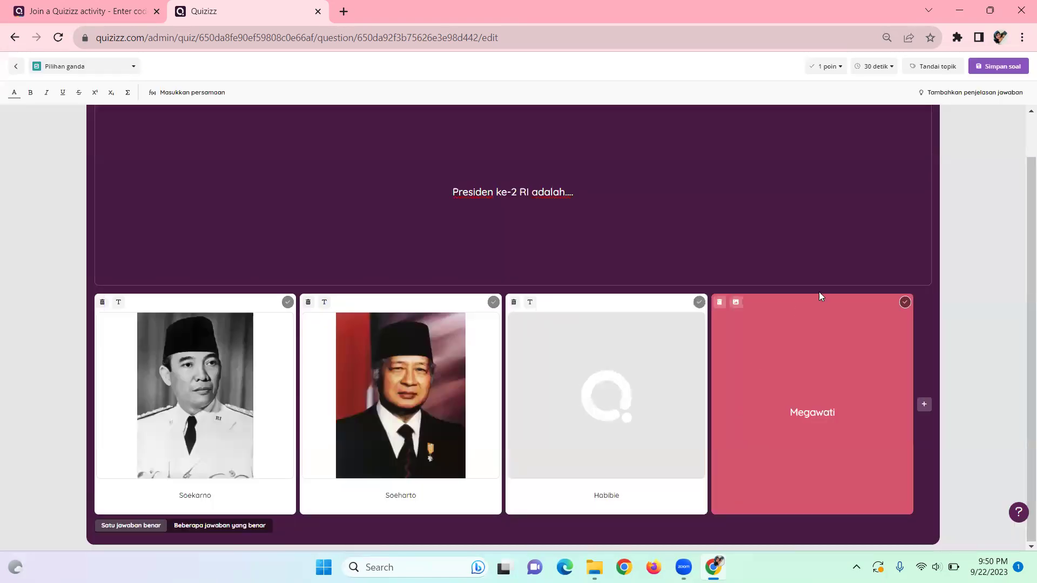
Add a formal portrait to the Megawati answer option from an image search for "megawati".
left_click(736, 303)
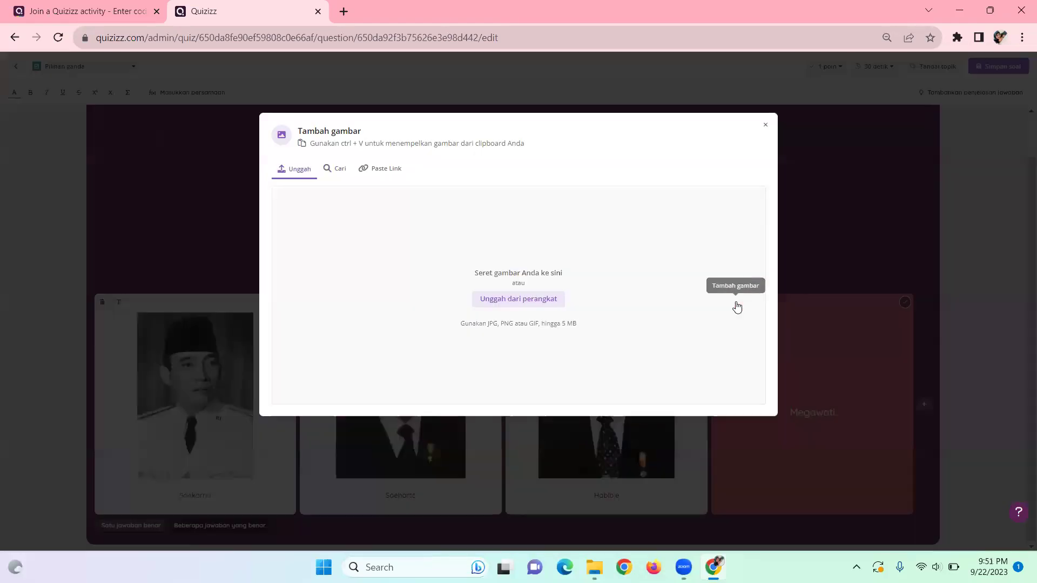
left_click(337, 177)
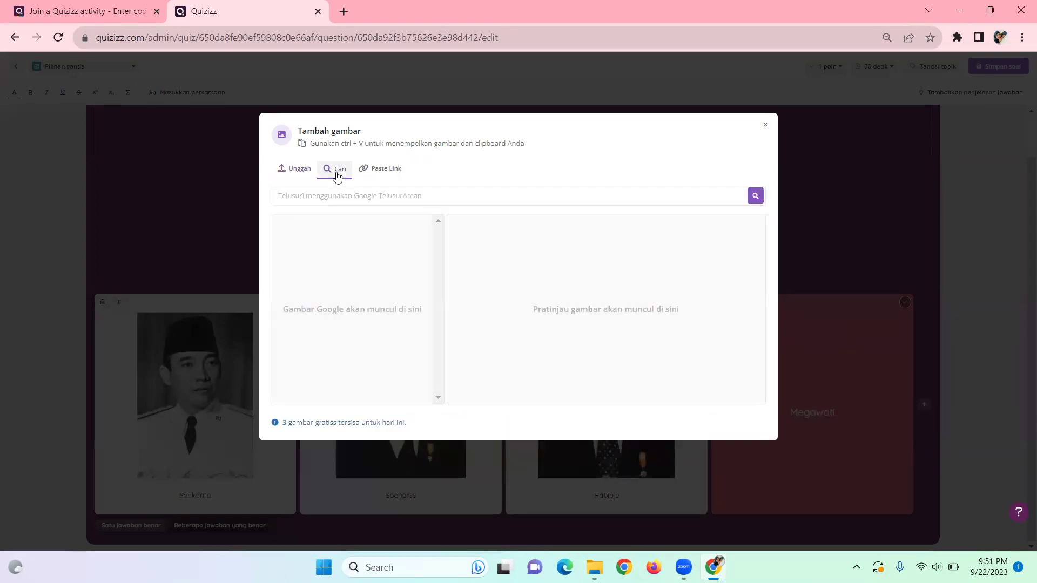
left_click(337, 204)
type("mwgawati")
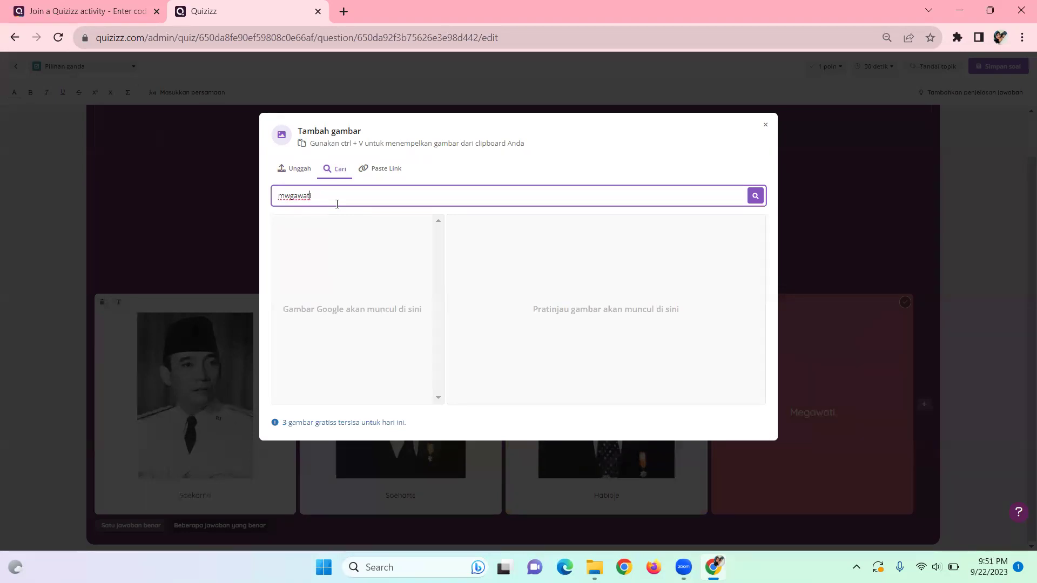
key("BackSpace")
type("e")
left_click(755, 196)
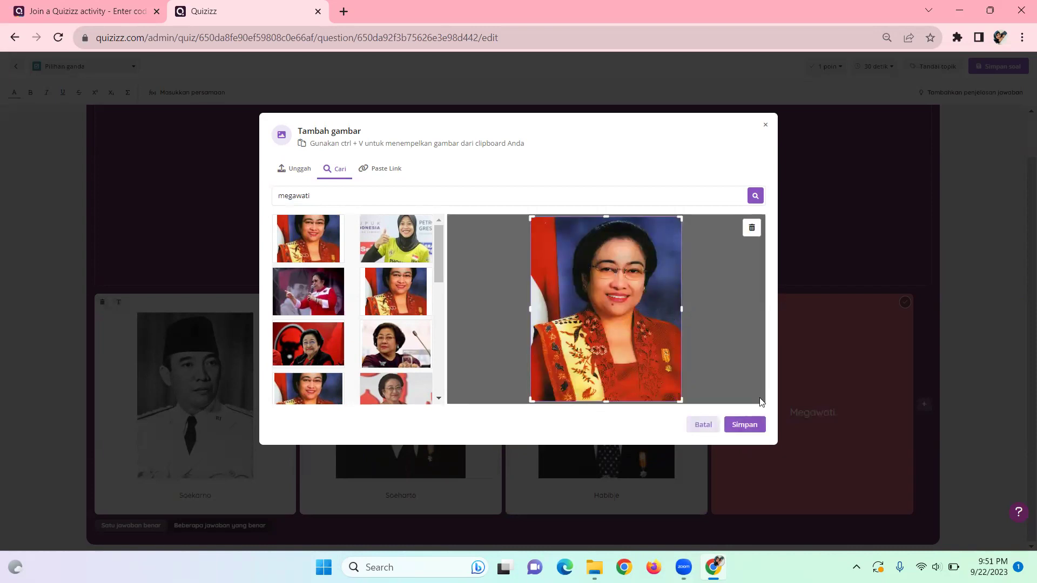
left_click(738, 426)
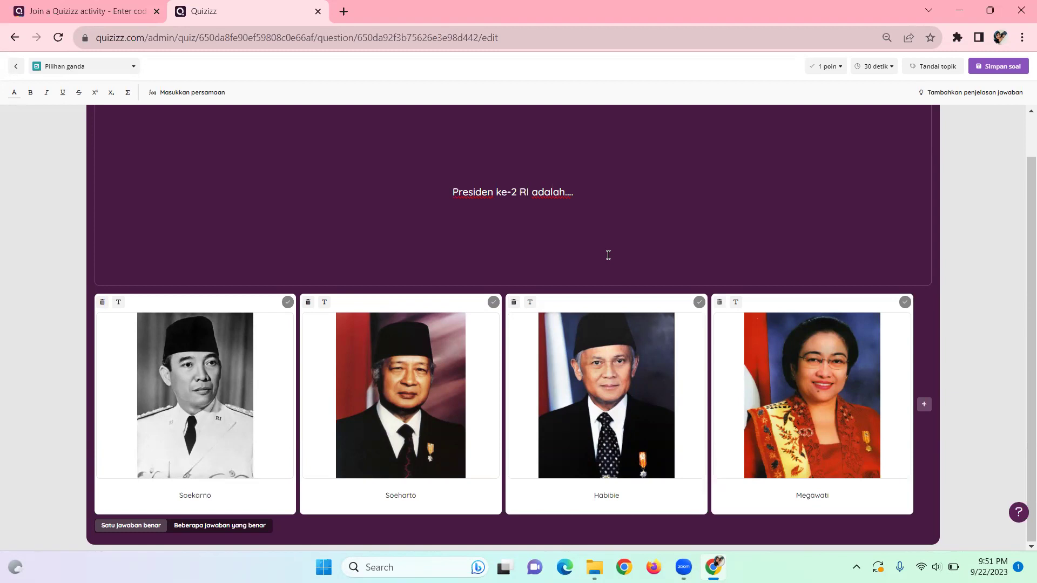
Mark Soeharto as the correct answer and save the question.
left_click(493, 304)
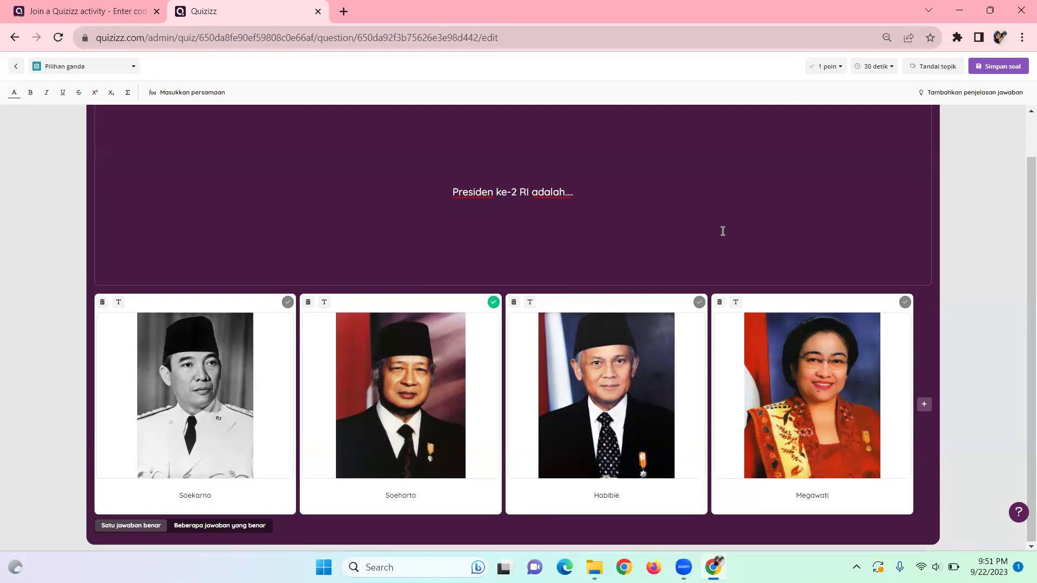
mouse_move(888, 373)
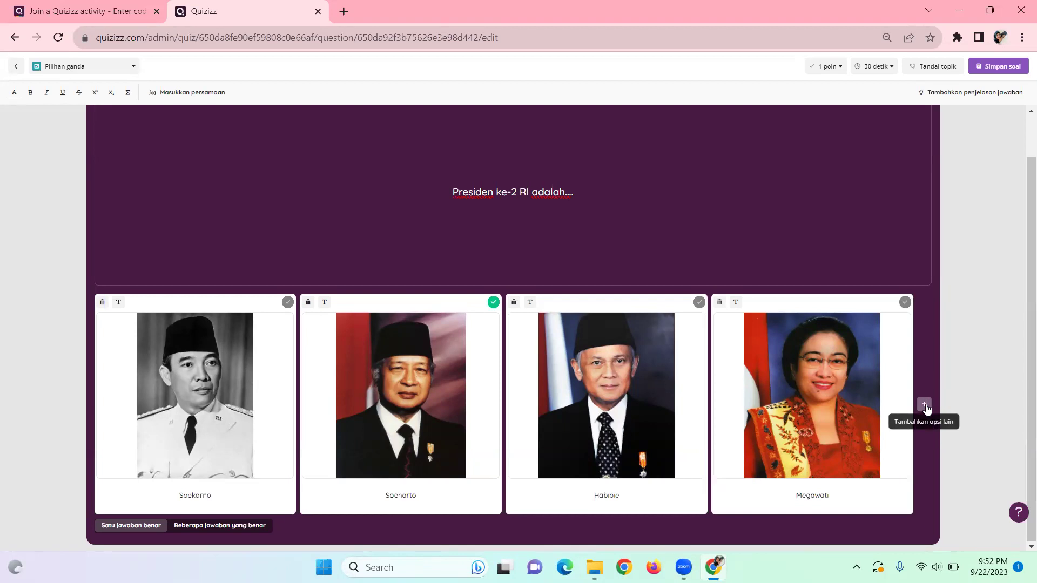
left_click(988, 67)
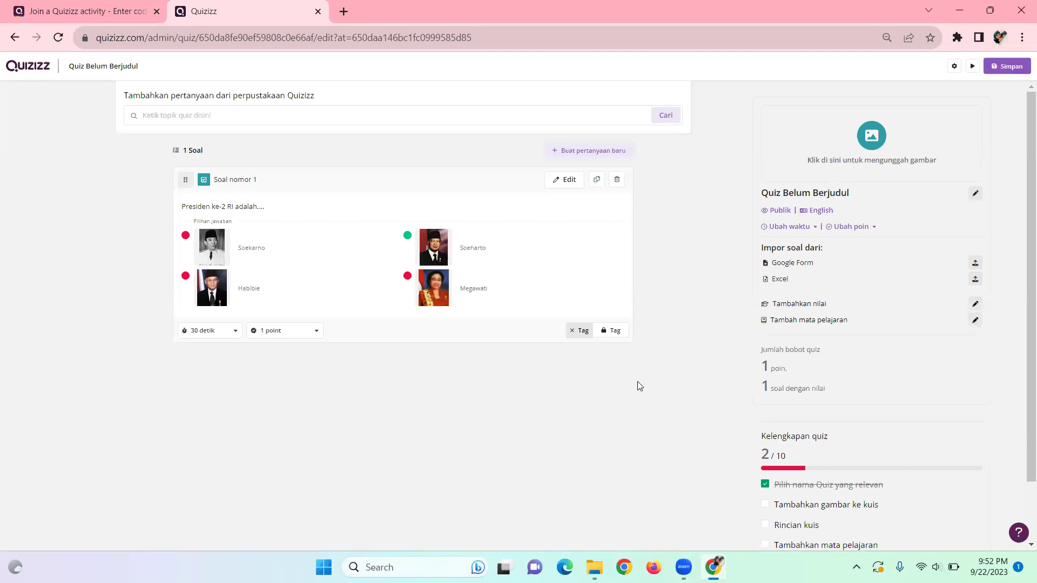
Create a second multiple-choice question with the placeholder text "ldml;dsmf;lsd,vsd".
mouse_move(355, 351)
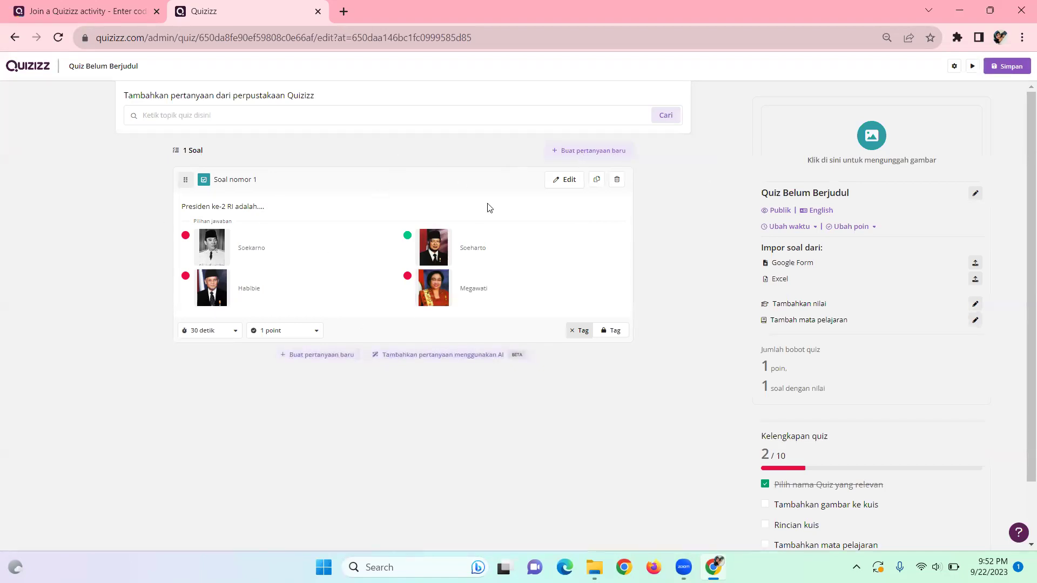
left_click(340, 361)
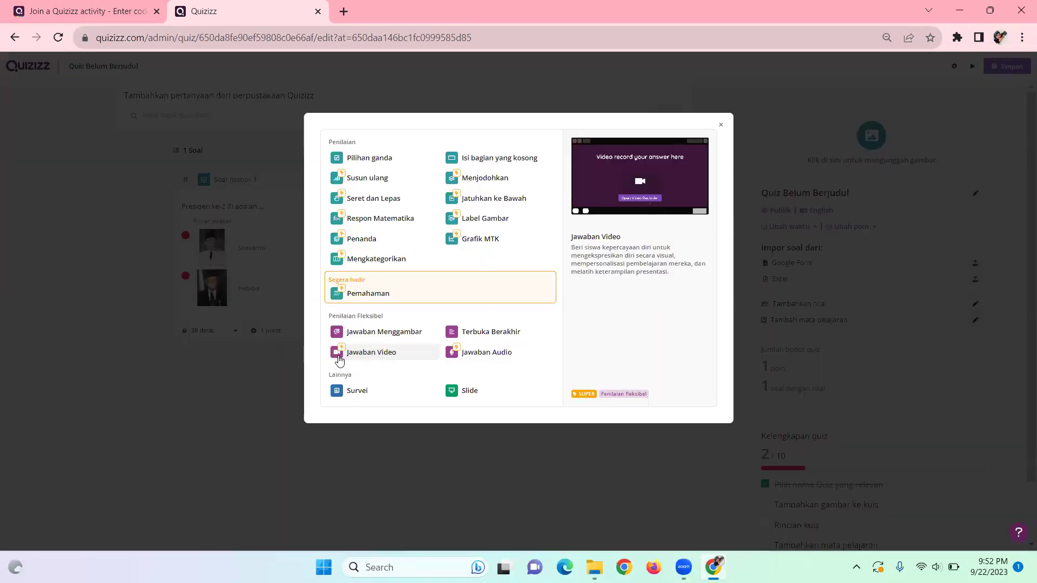
left_click(373, 158)
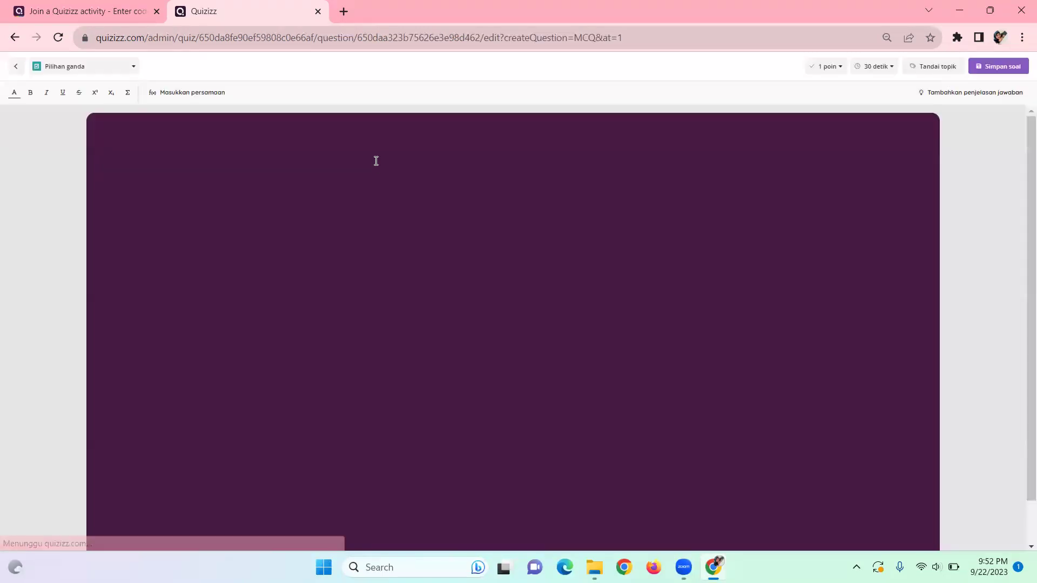
type("ldml;dsmf;lsd,vsd")
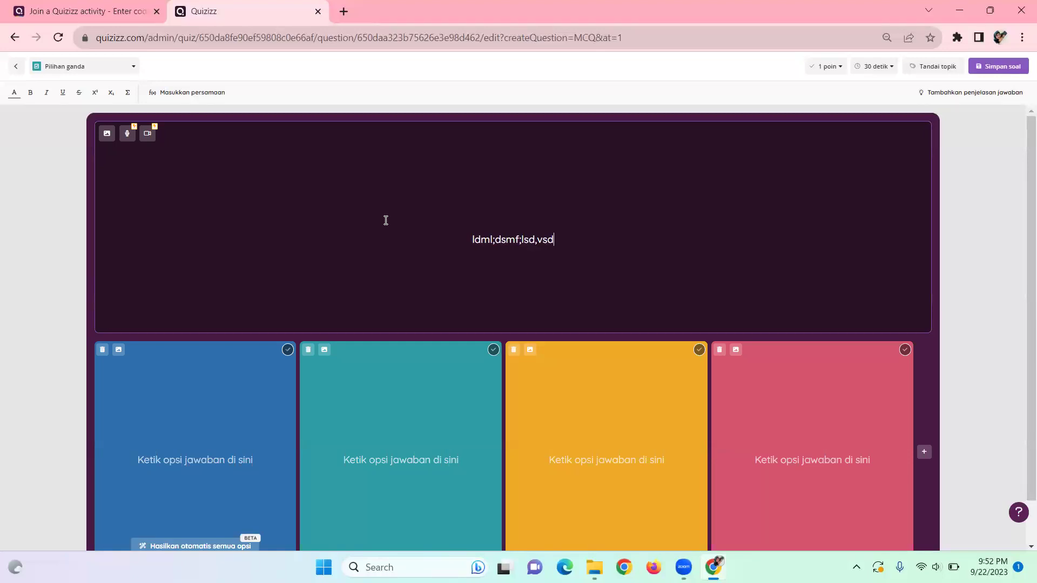
Fill the four answer options in order with "sdgsdgsd", "sgsdgsdgsd", "sgsgsfgsf" and "gsgdsgsdgds".
left_click(227, 450)
type("sdgsdgsd")
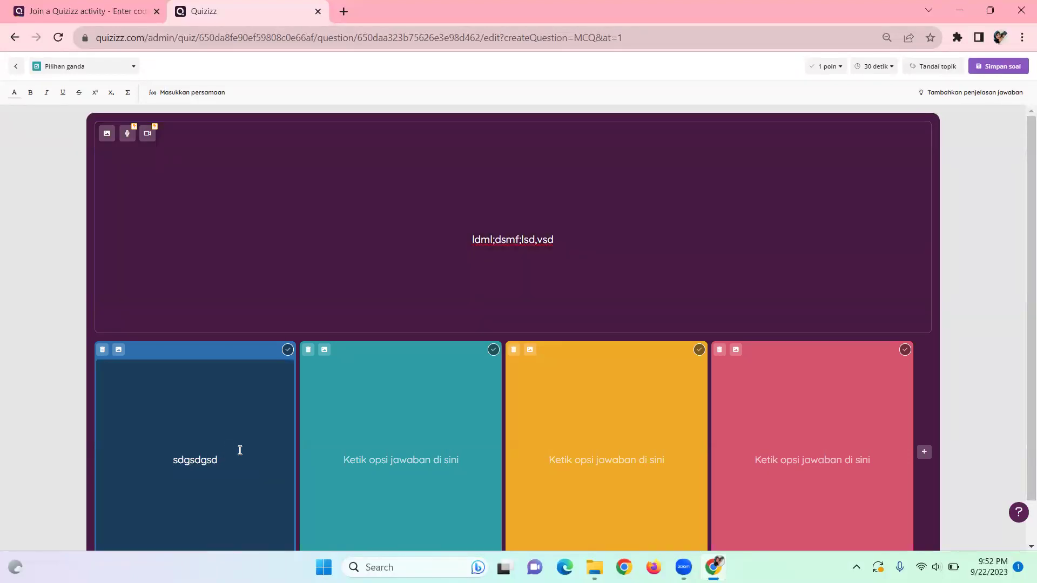
left_click(369, 453)
type("sgsdgsdgsd")
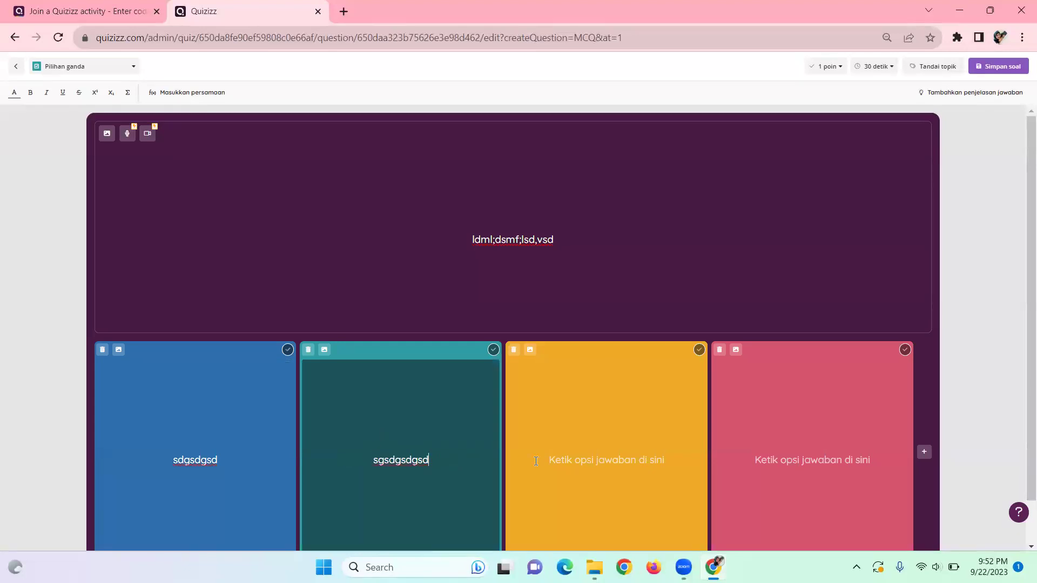
left_click(555, 458)
type("sgsgsfgsf")
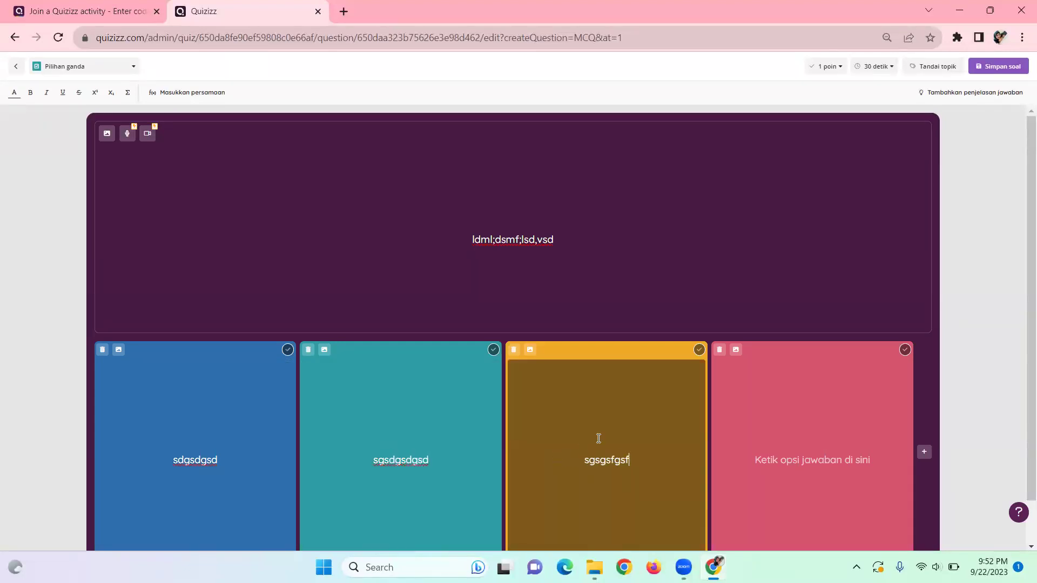
left_click(780, 452)
type("gsgdsgsdgds")
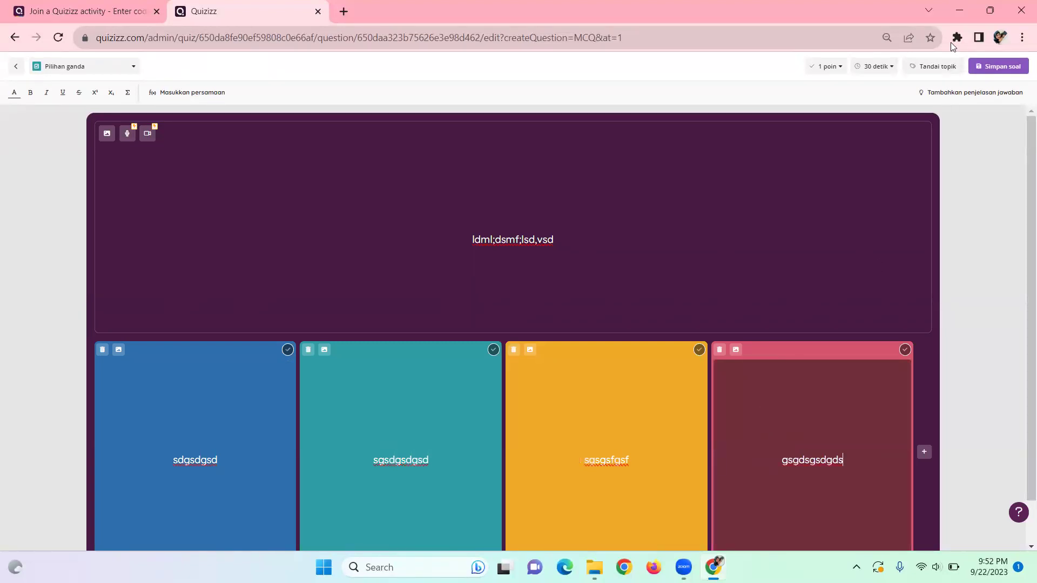
Try to save the second question without marking any answer as correct.
left_click(1003, 67)
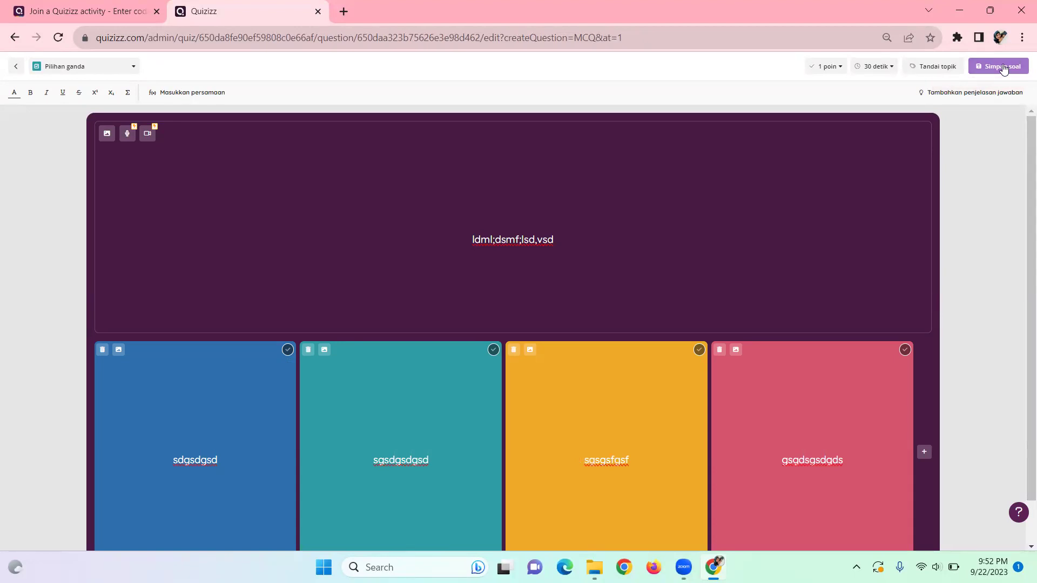
left_click(1001, 64)
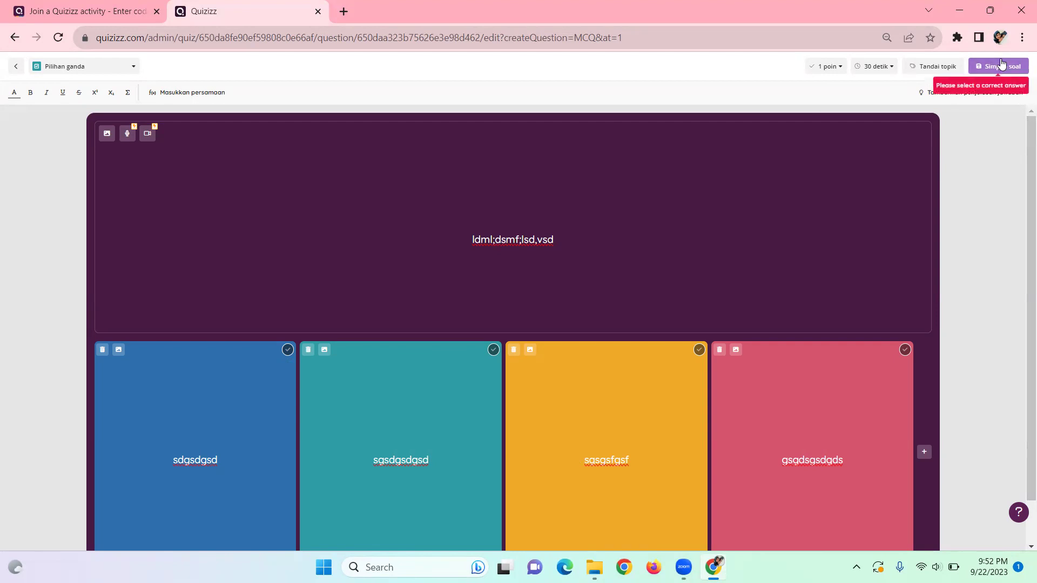
left_click(1001, 65)
left_click(1001, 64)
left_click(1002, 65)
left_click(1002, 65)
left_click(1002, 65)
left_click(1002, 64)
left_click(1001, 64)
left_click(1001, 65)
left_click(1001, 65)
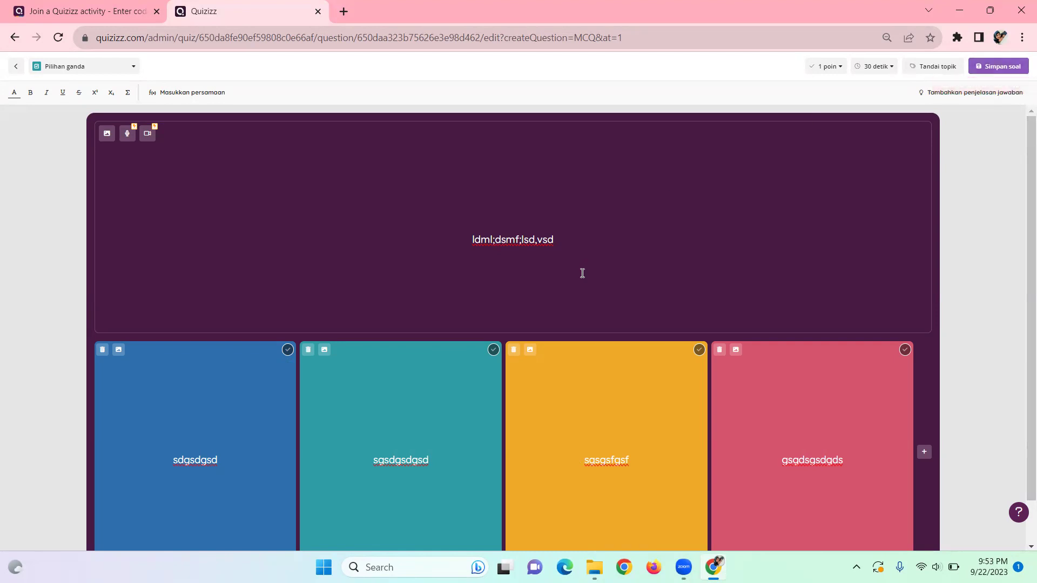
Mark the third option, "sgsgsfgsf", as the correct answer and save the second question.
left_click(699, 347)
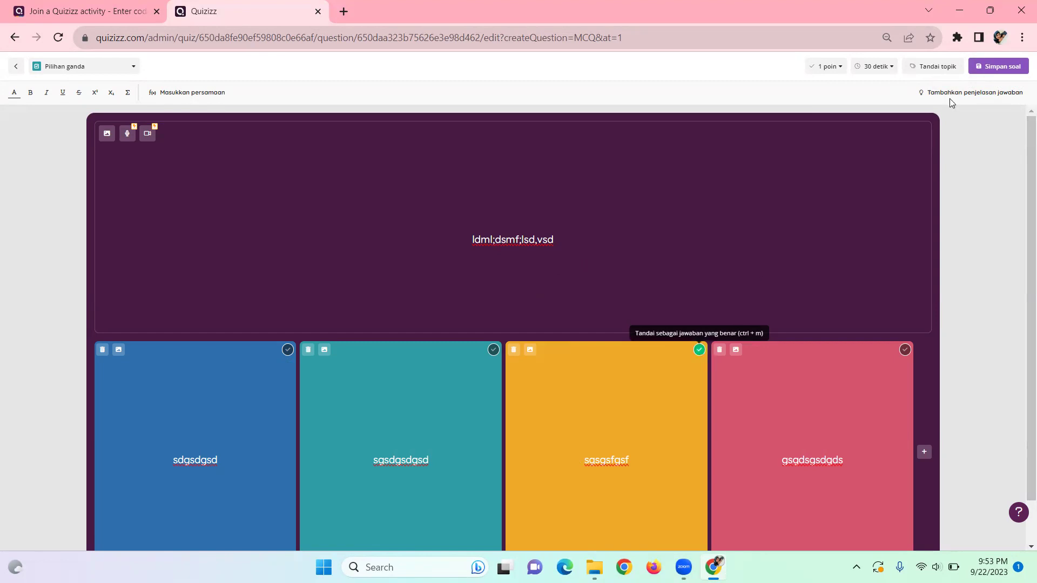
left_click(989, 69)
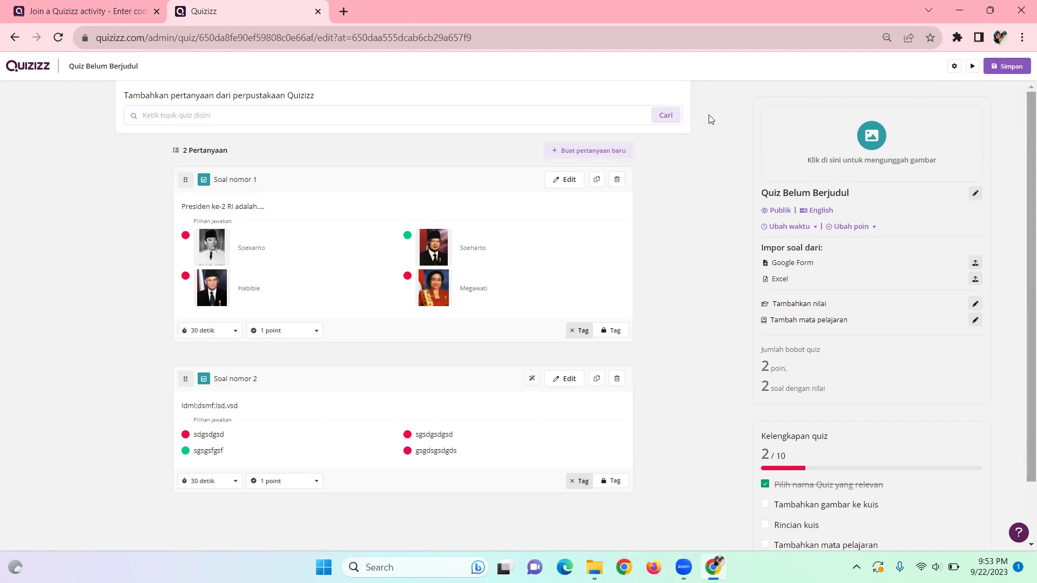
Start saving the quiz, naming it "vbvcb" with subject Bahasa Dunia and class 1.
left_click(1005, 72)
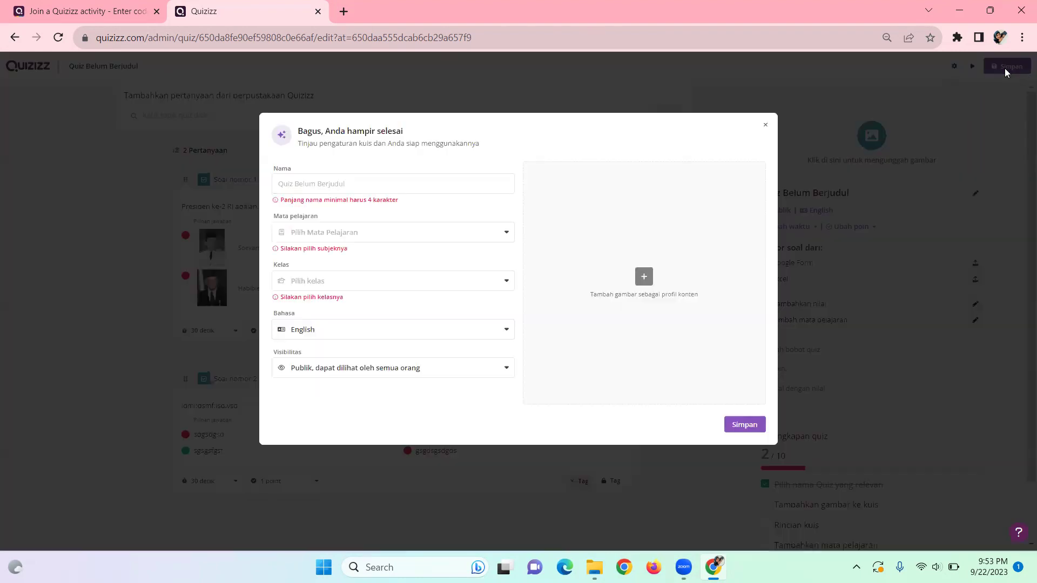
left_click(403, 187)
type("vbvcb")
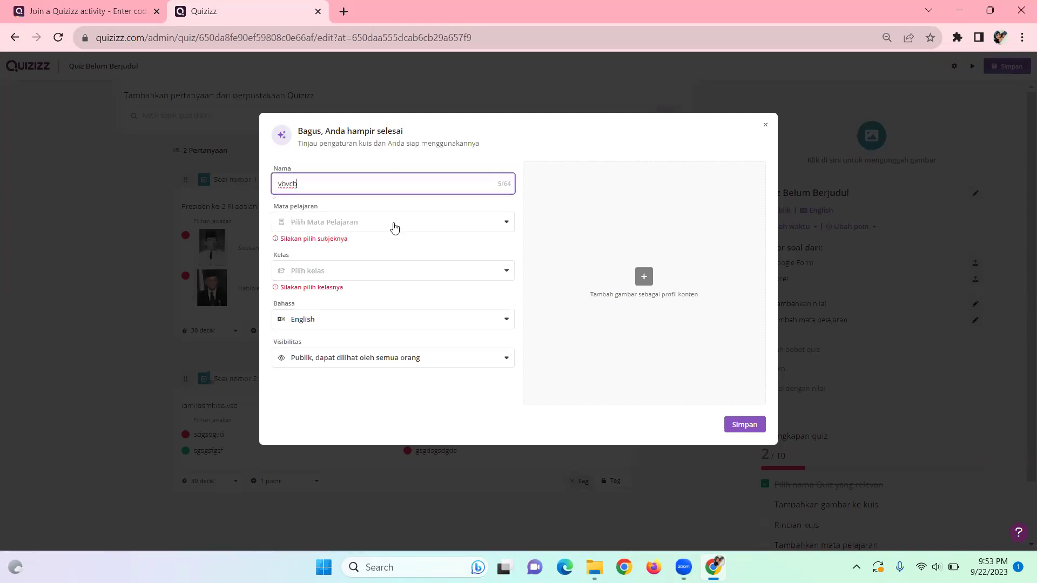
left_click(394, 227)
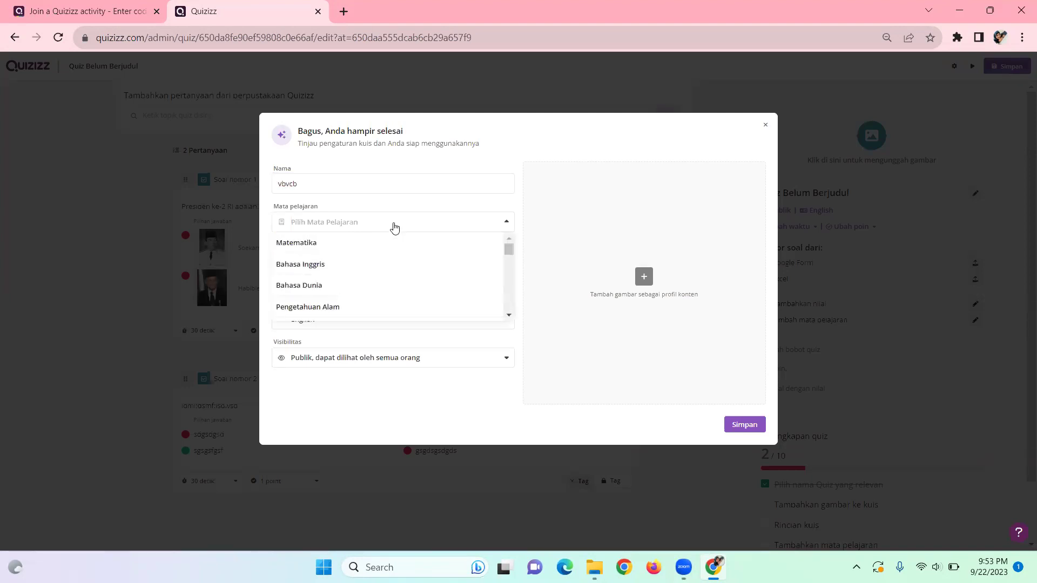
left_click(350, 286)
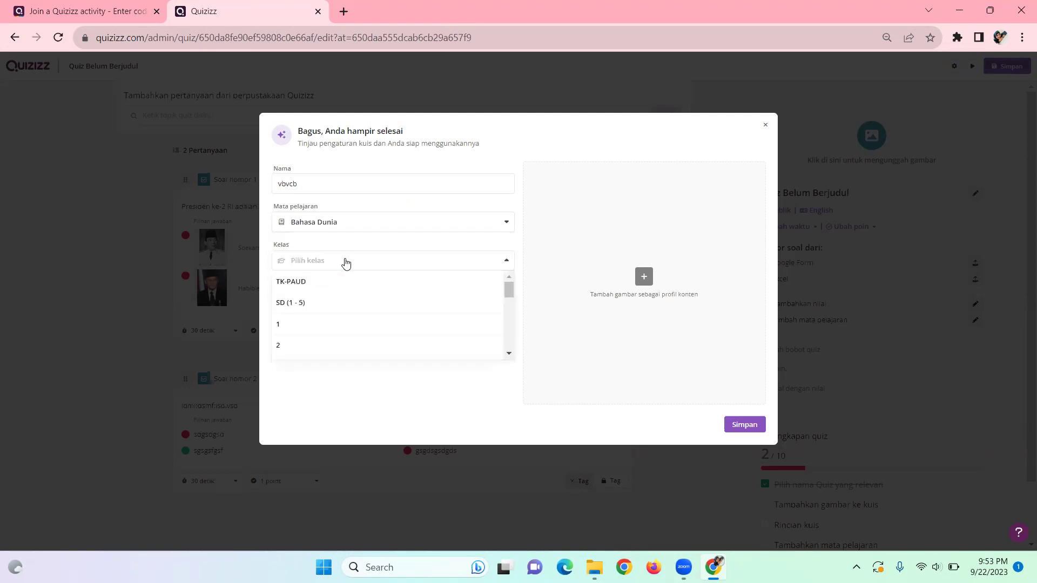
left_click(290, 338)
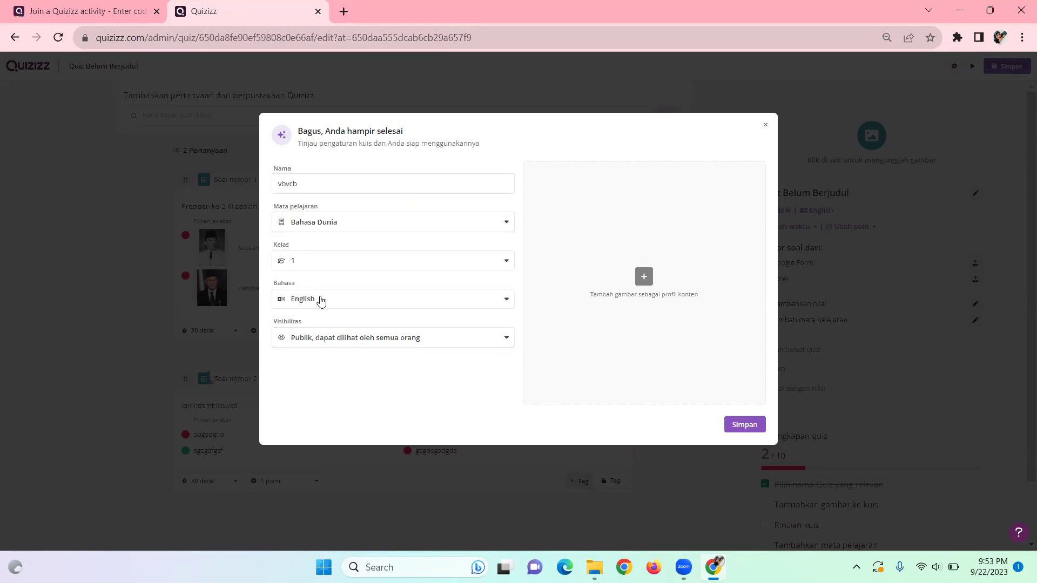
Set the quiz language to Indonesian, keep its visibility public for everyone, and save the quiz.
left_click(505, 300)
left_click(450, 366)
left_click(504, 339)
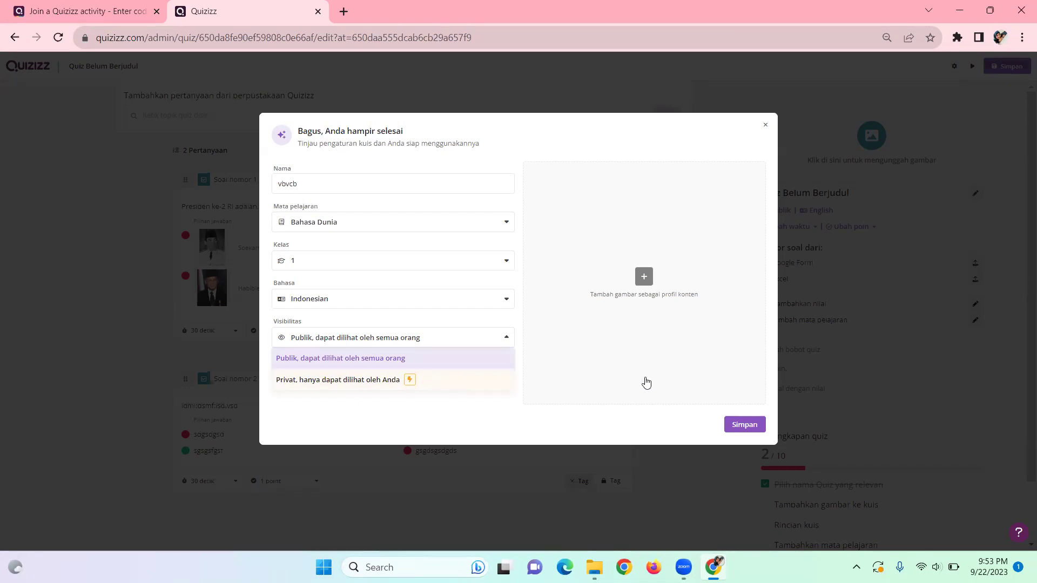
left_click(487, 362)
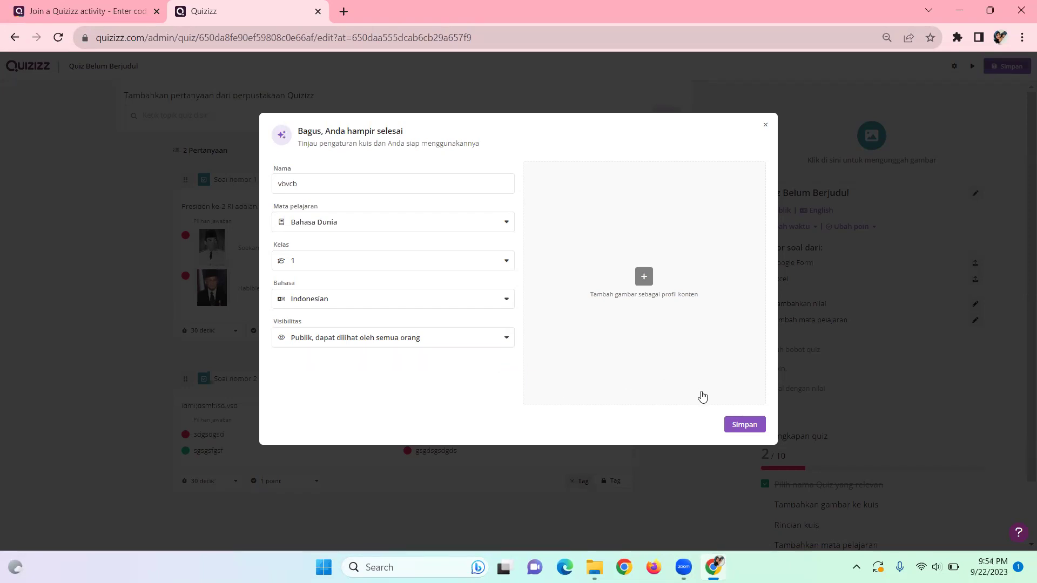
left_click(744, 425)
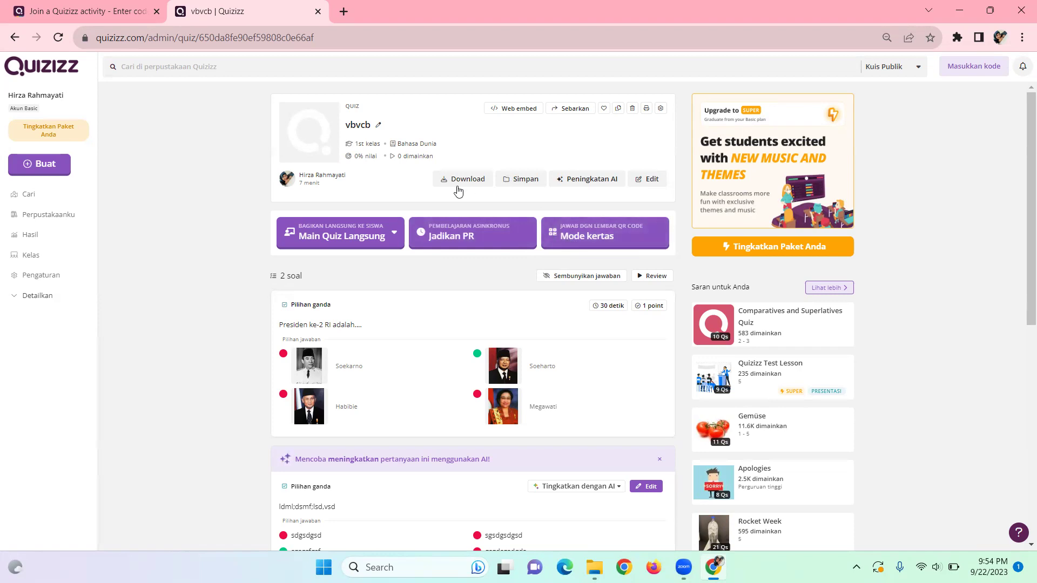
Host the saved quiz as a live game in Klasik mode and open its waiting lobby.
left_click(359, 230)
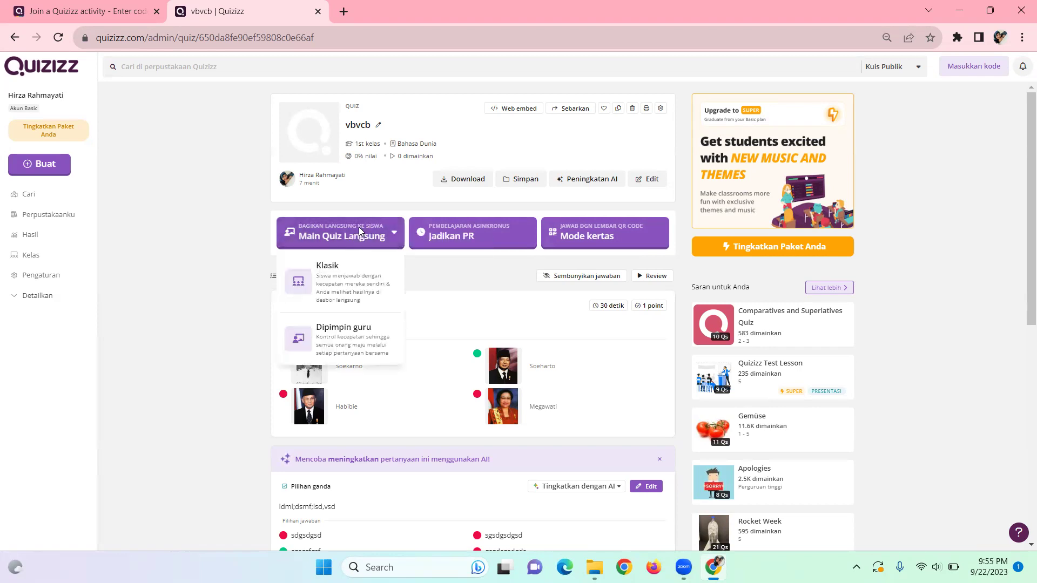
left_click(327, 285)
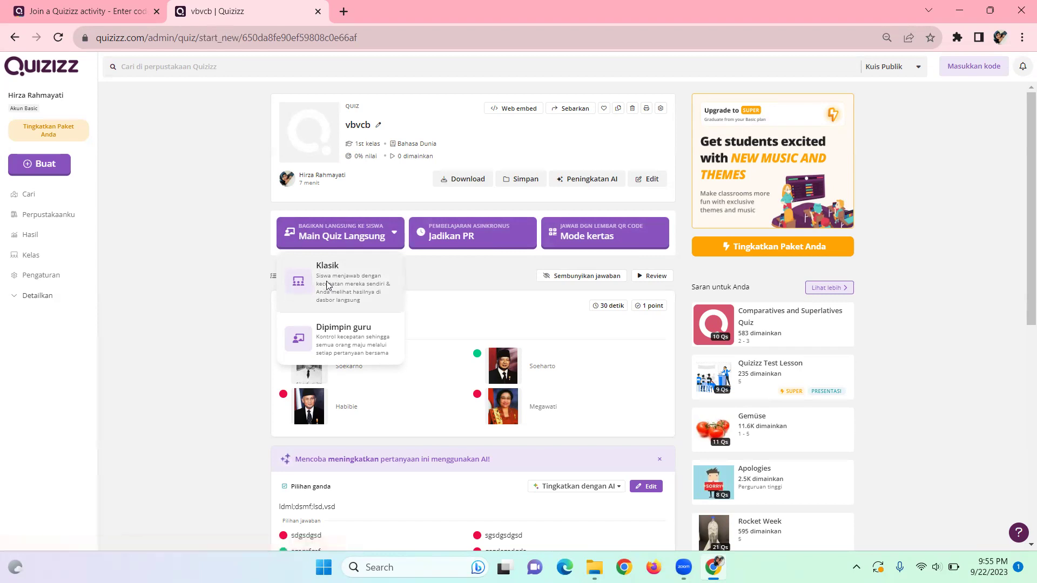
left_click(614, 310)
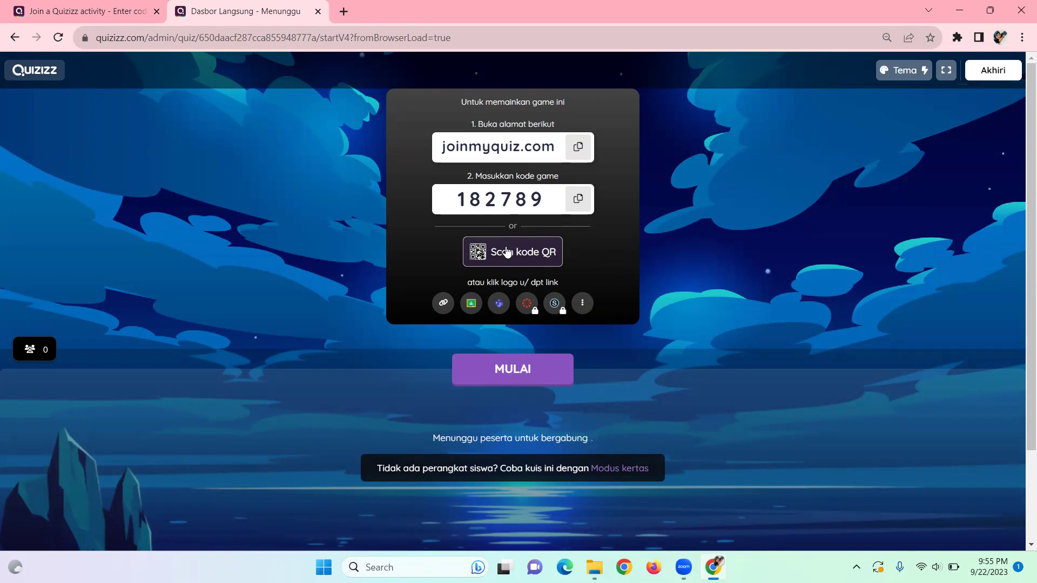
Get the live game's join link for sharing with participants and look over the waiting lobby.
left_click(442, 304)
scroll(1021, 152, "down", 2)
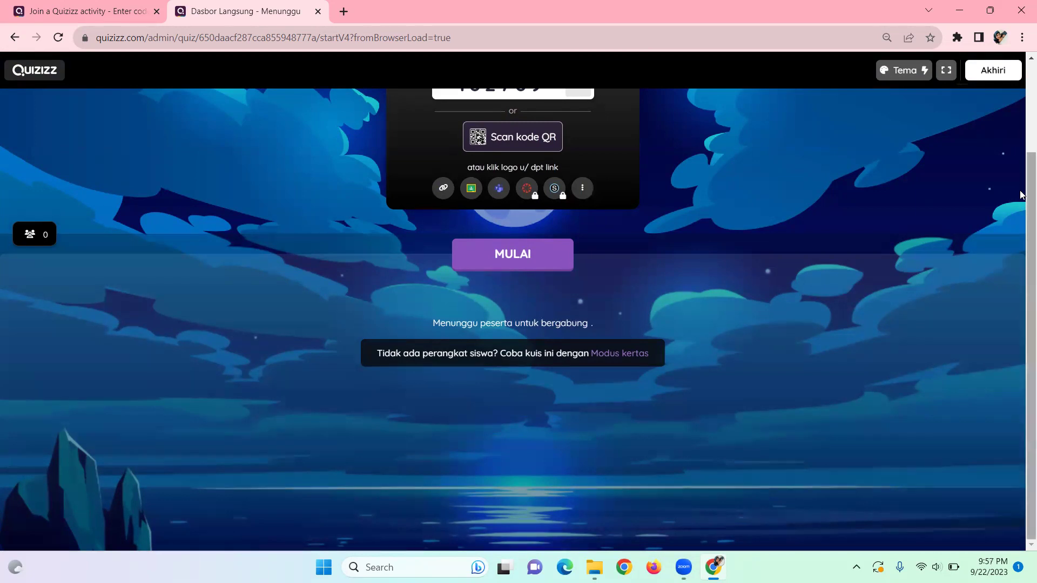
left_click_drag(1023, 195, 1021, 96)
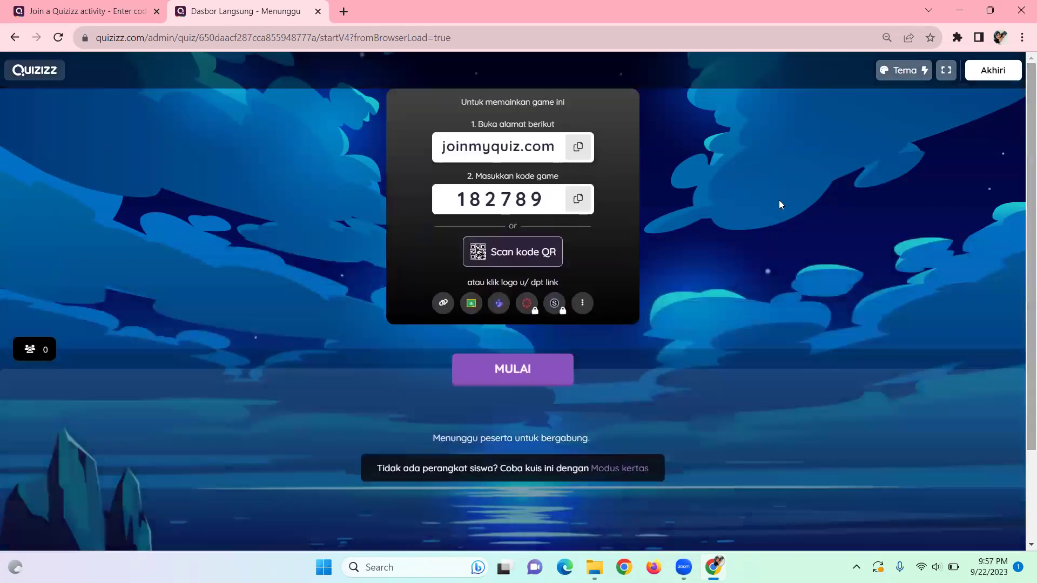